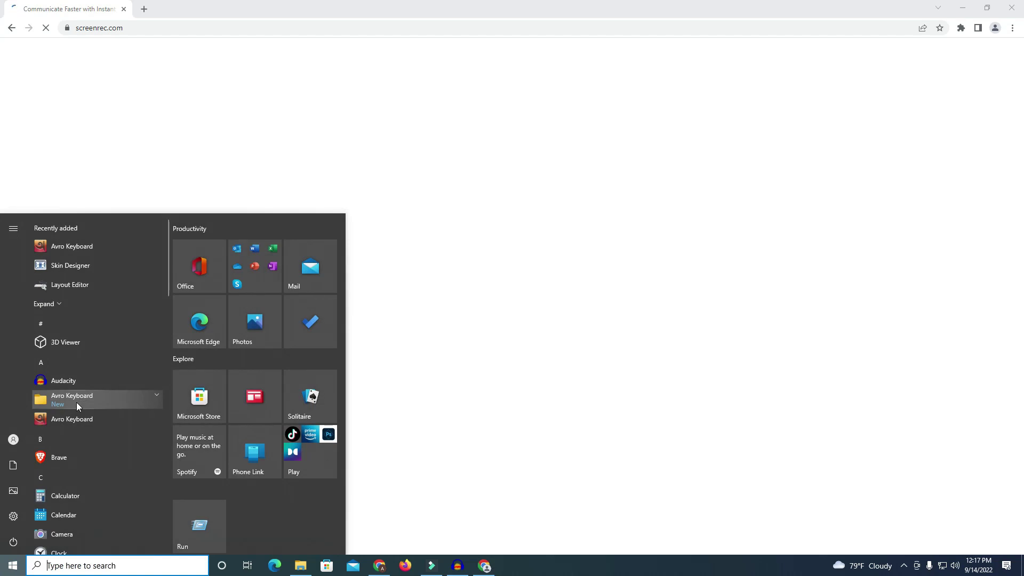
- Find and launch ScreenRec by searching Windows for "screenrec", move its floating toolbar higher, and show the hidden tray icons
text(rec)
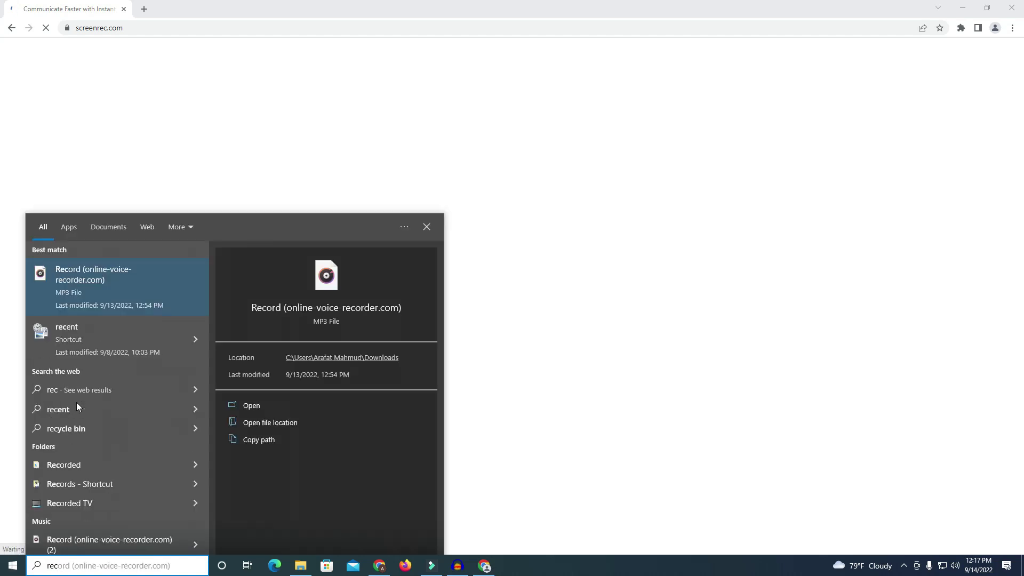
key(BackSpace)
key(BackSpace)
key(BackSpace)
text(screen)
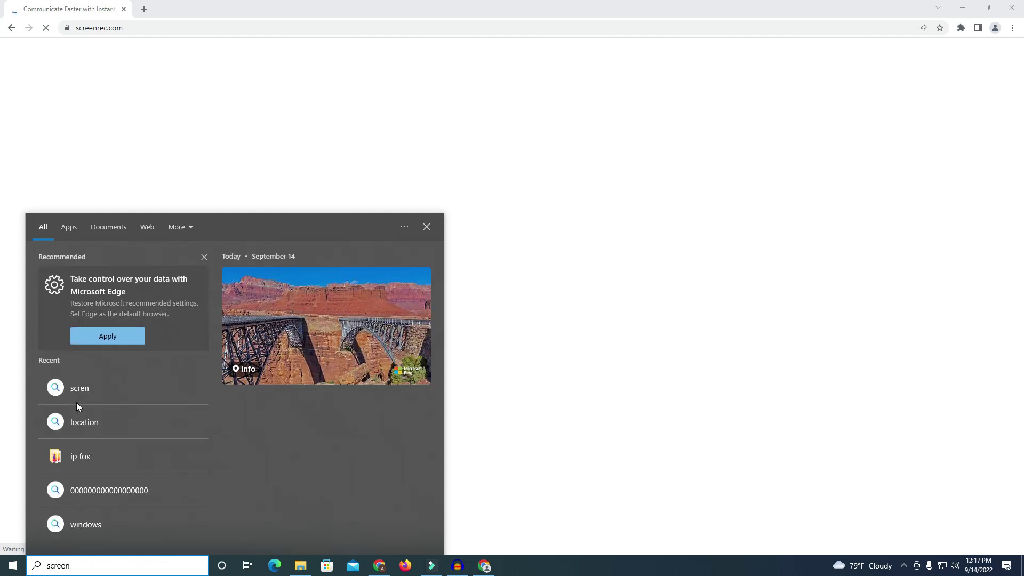
text(rec)
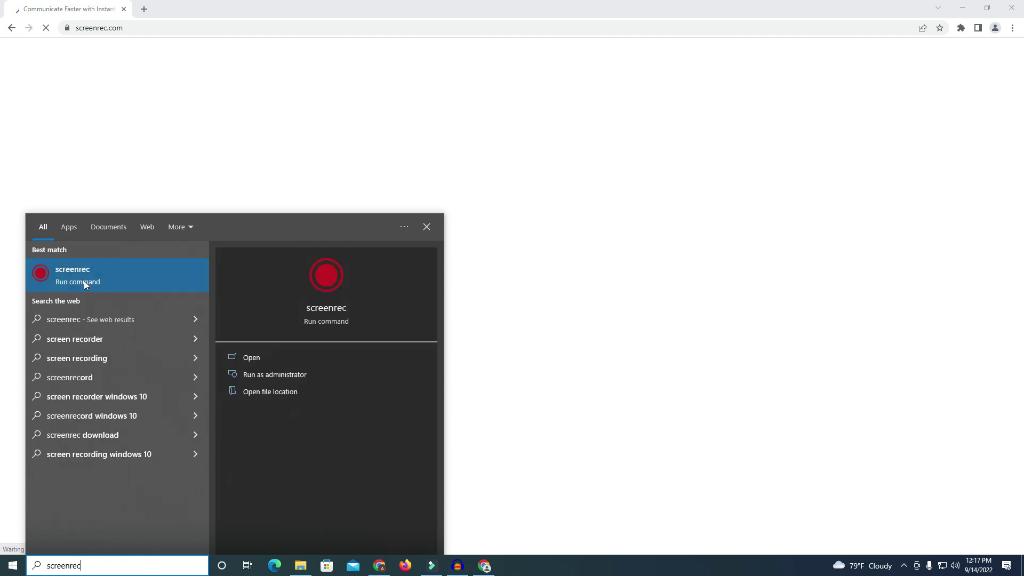
click(84, 282)
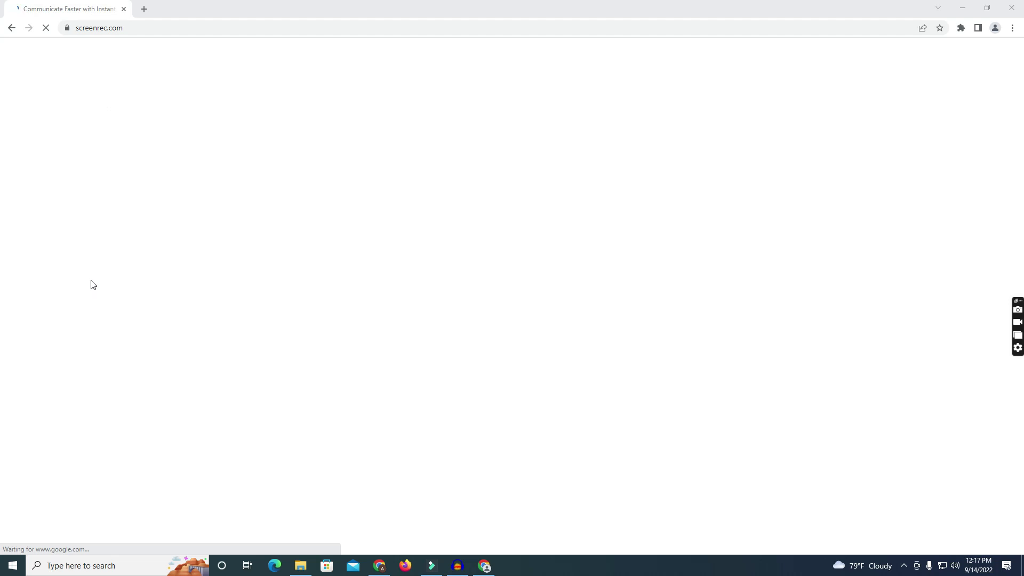
drag(1018, 300, 1016, 233)
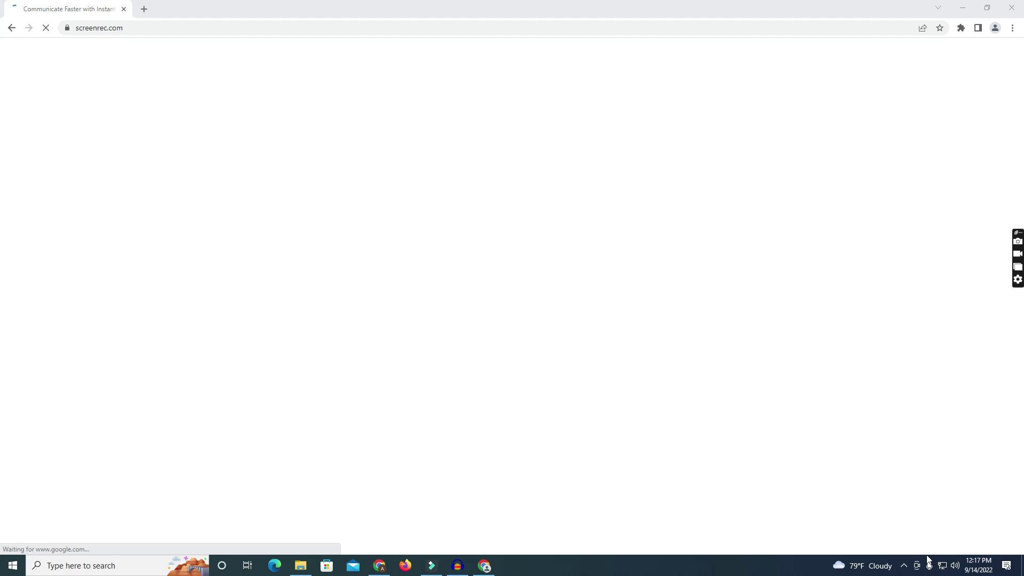
click(903, 564)
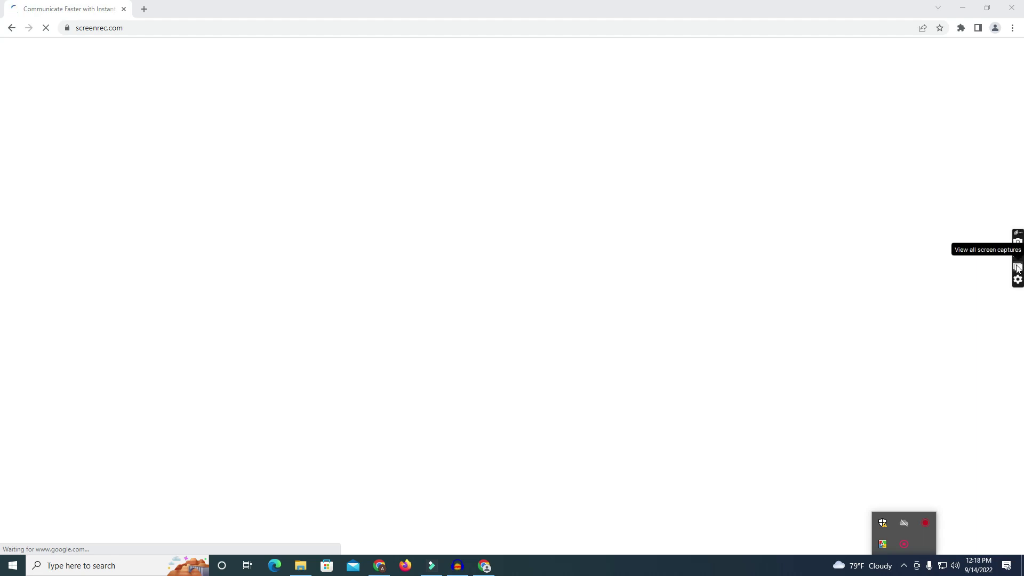
- Open the ScreenRec settings, turn off the HD Pro Webcam C920 microphone, and close the settings
click(1017, 280)
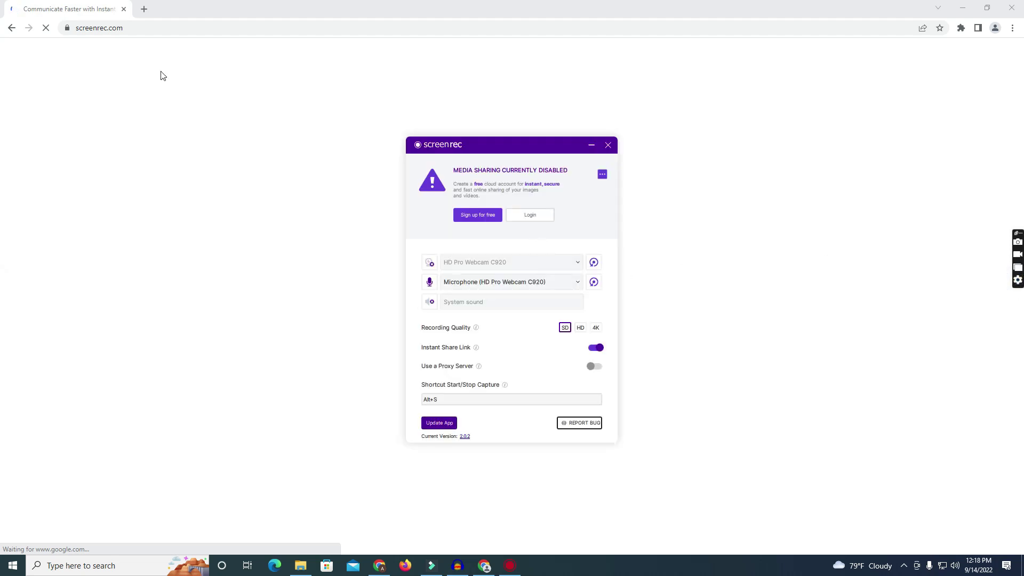
drag(473, 144, 415, 91)
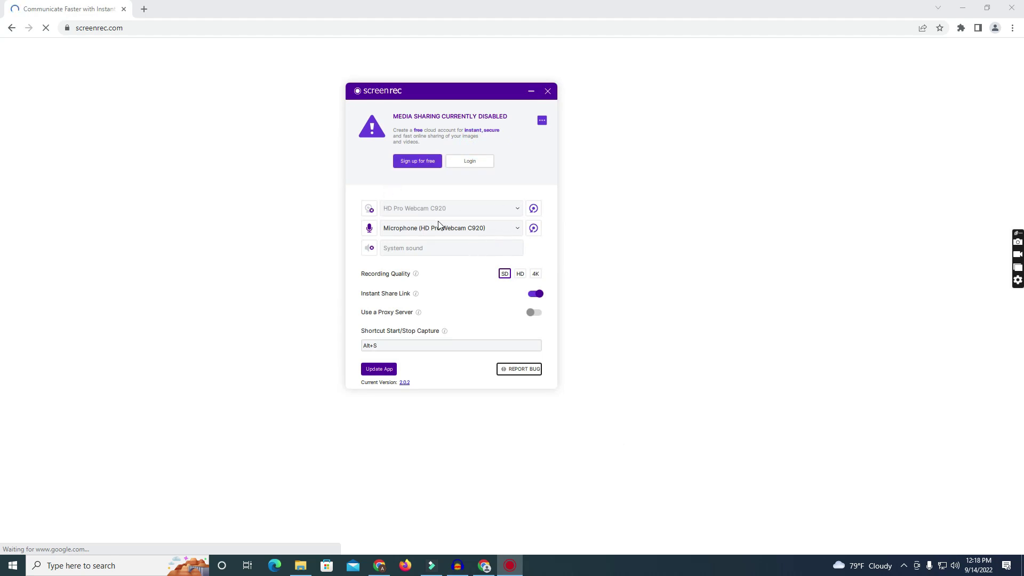
click(369, 228)
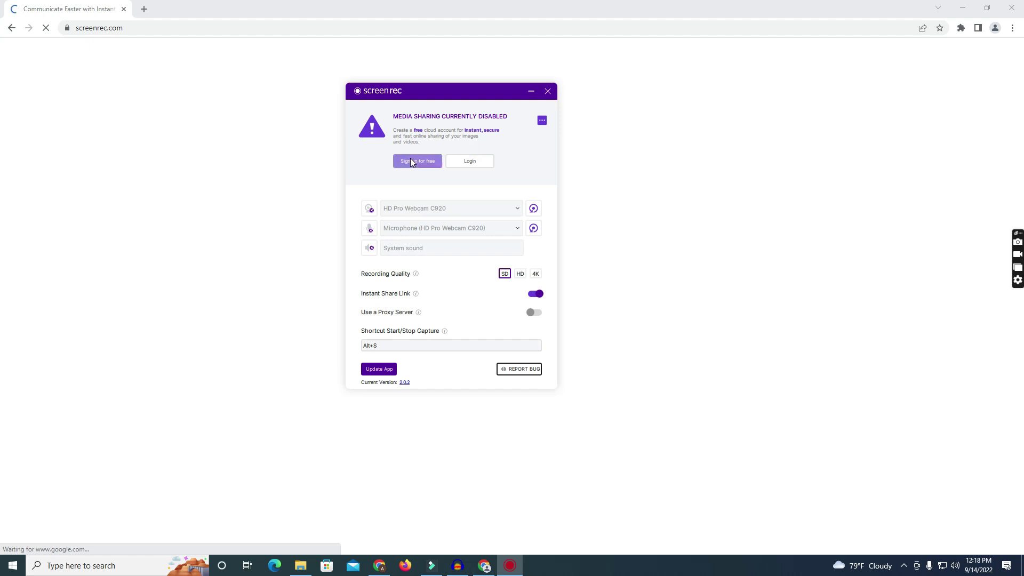
click(548, 91)
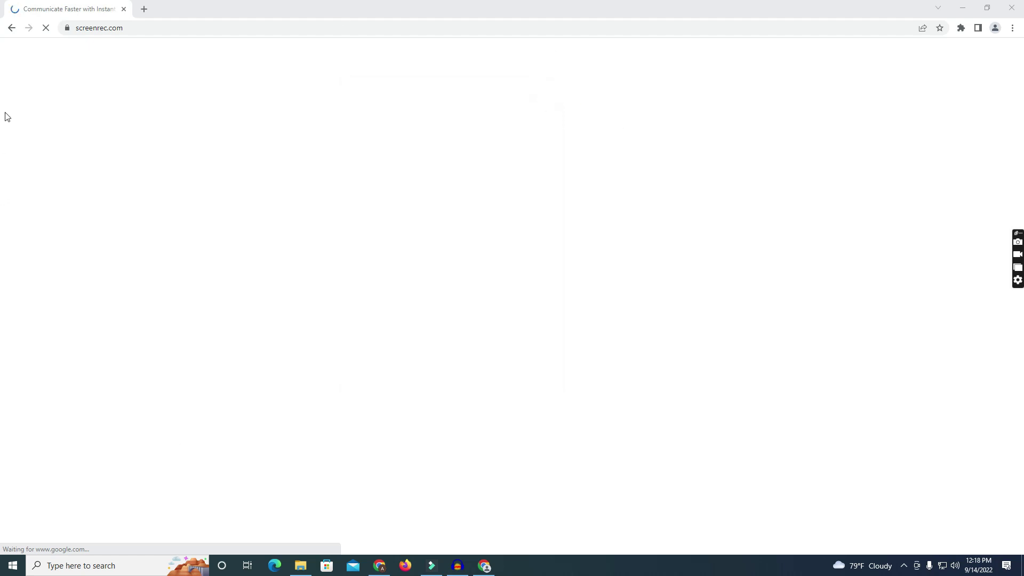
- Take a screenshot of about the upper-left quarter of the screen and move the Image Annotation window out of the way
click(1017, 242)
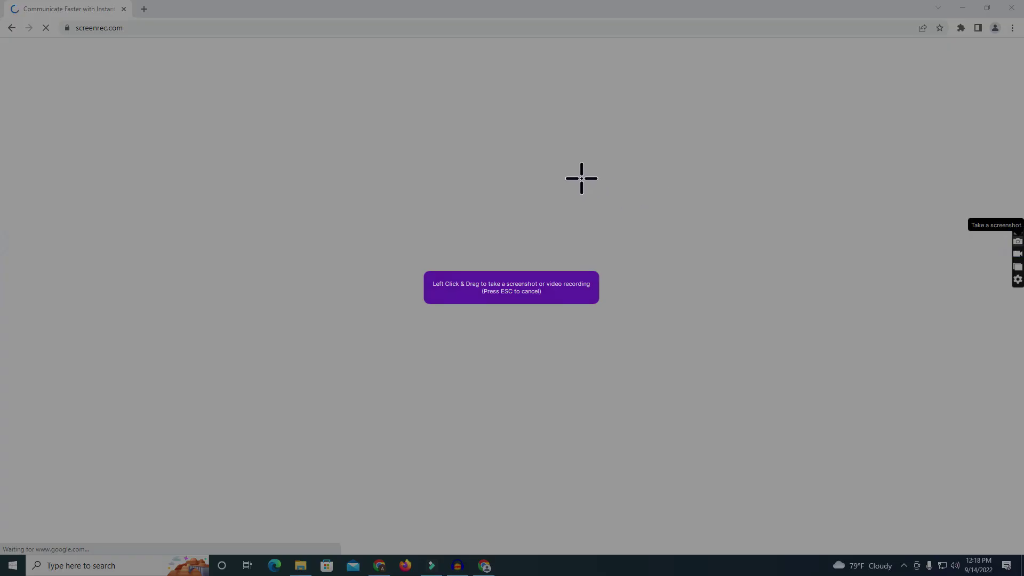
drag(2, 1, 493, 358)
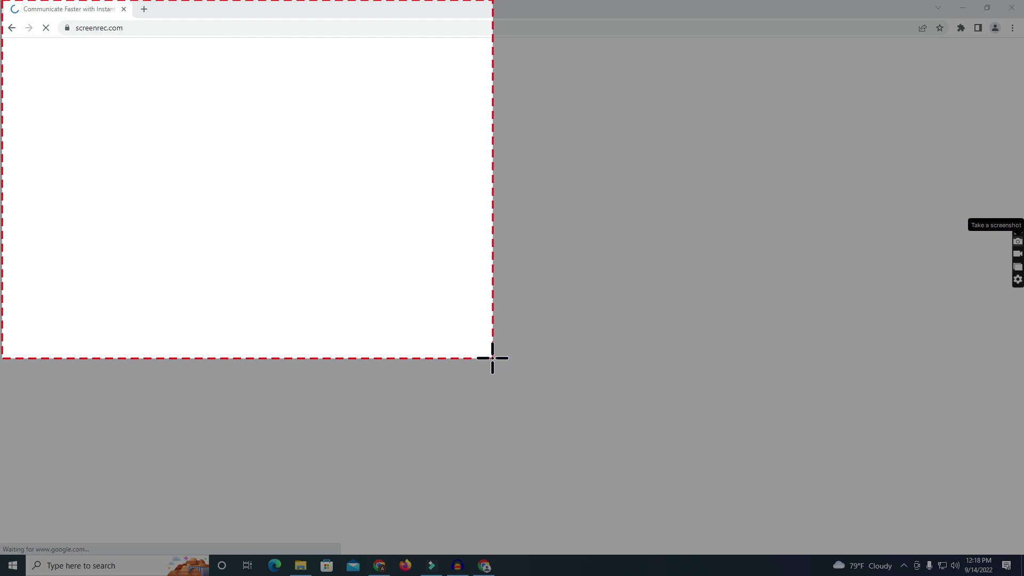
drag(492, 357, 492, 356)
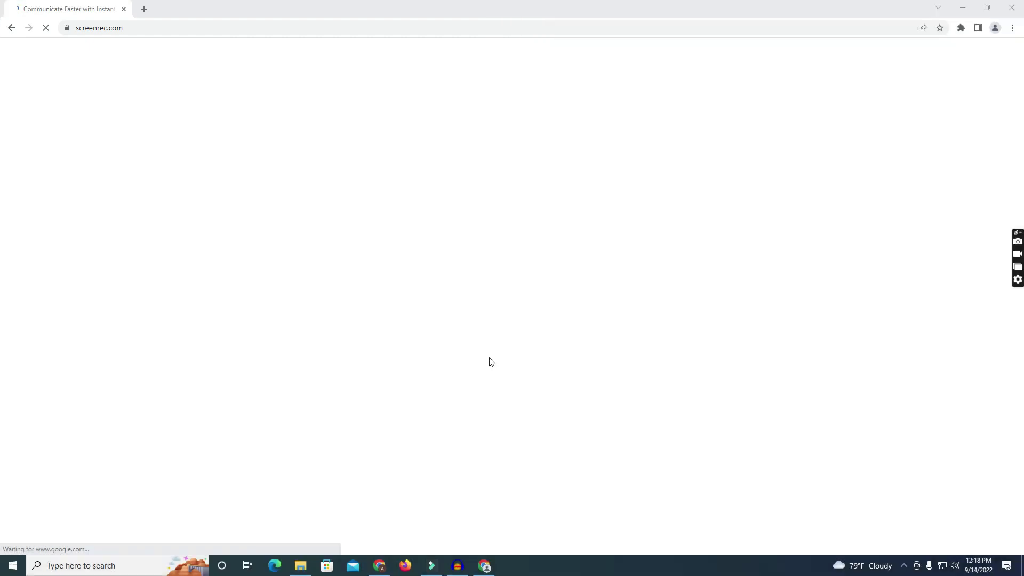
drag(452, 90, 267, 27)
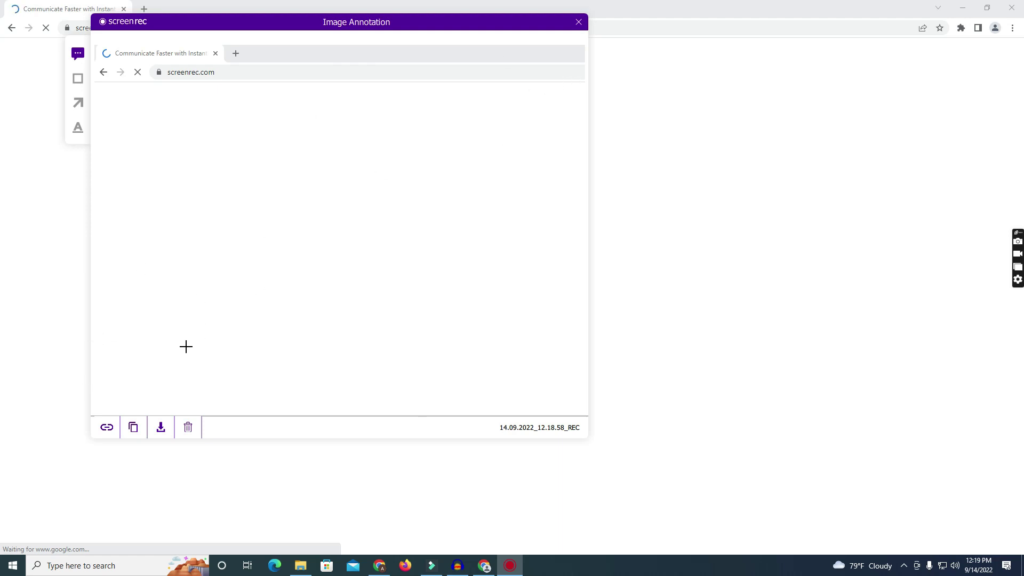
- Request a shareable link for the screenshot, look through the account creation and sign-in forms, and close the form
click(107, 428)
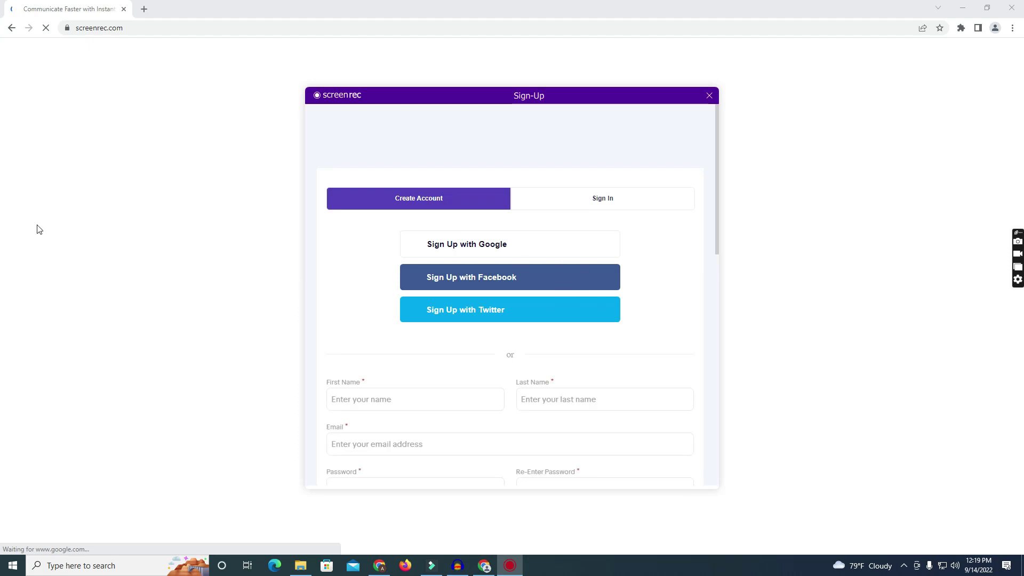
scroll(526, 387, down, 1)
scroll(525, 388, down, 5)
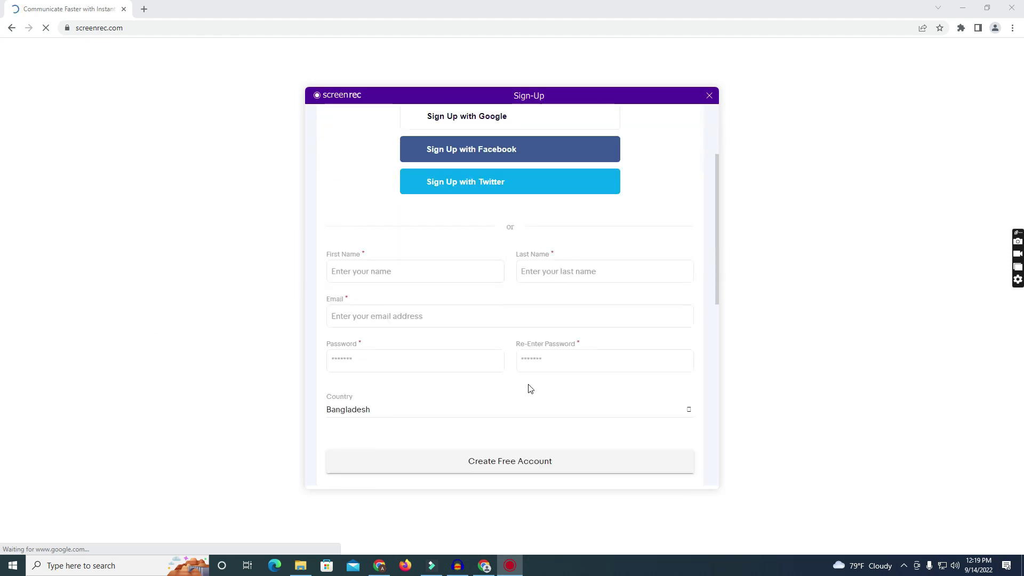
scroll(531, 389, up, 1)
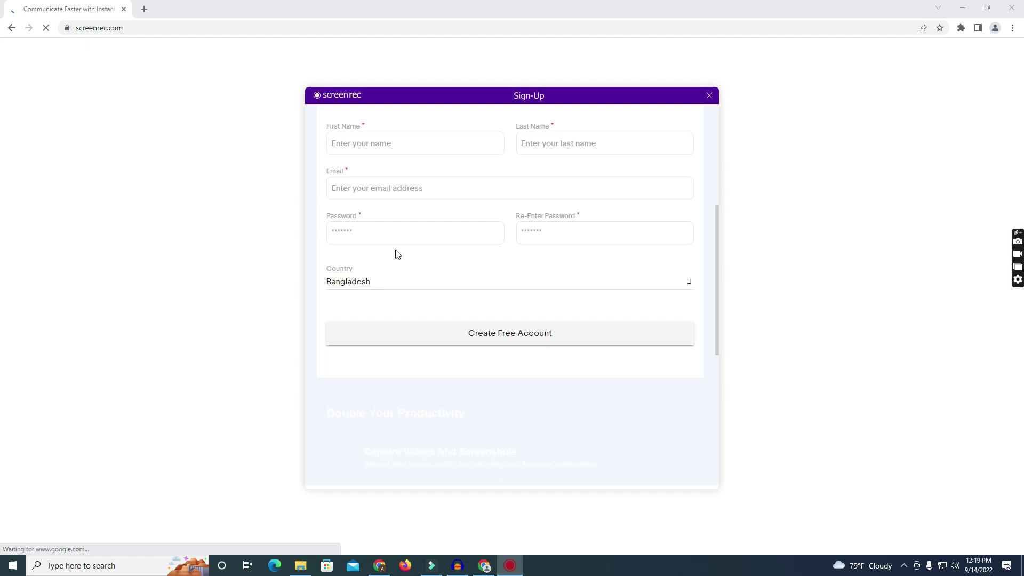
click(358, 126)
scroll(517, 204, up, 5)
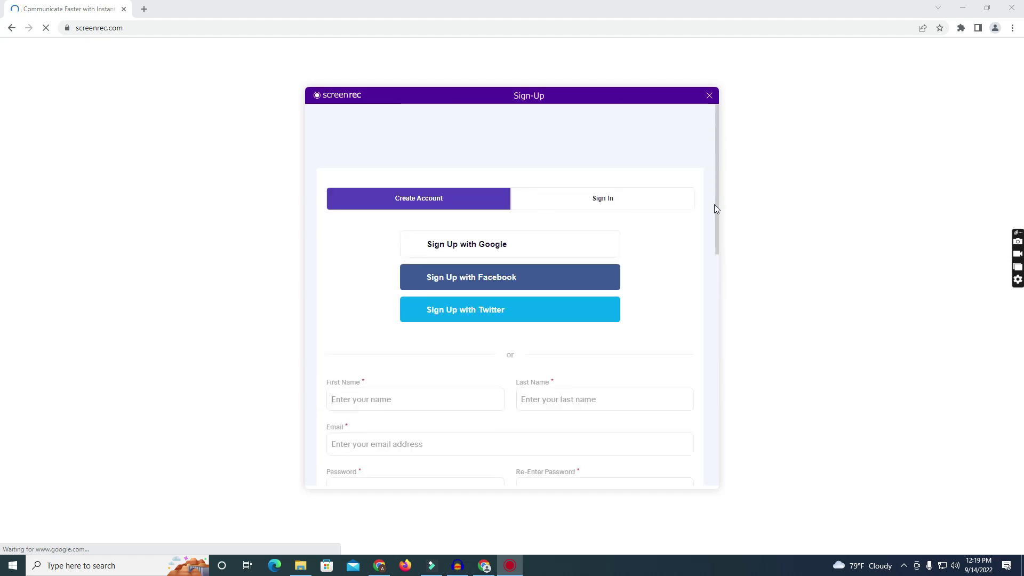
click(613, 205)
click(405, 193)
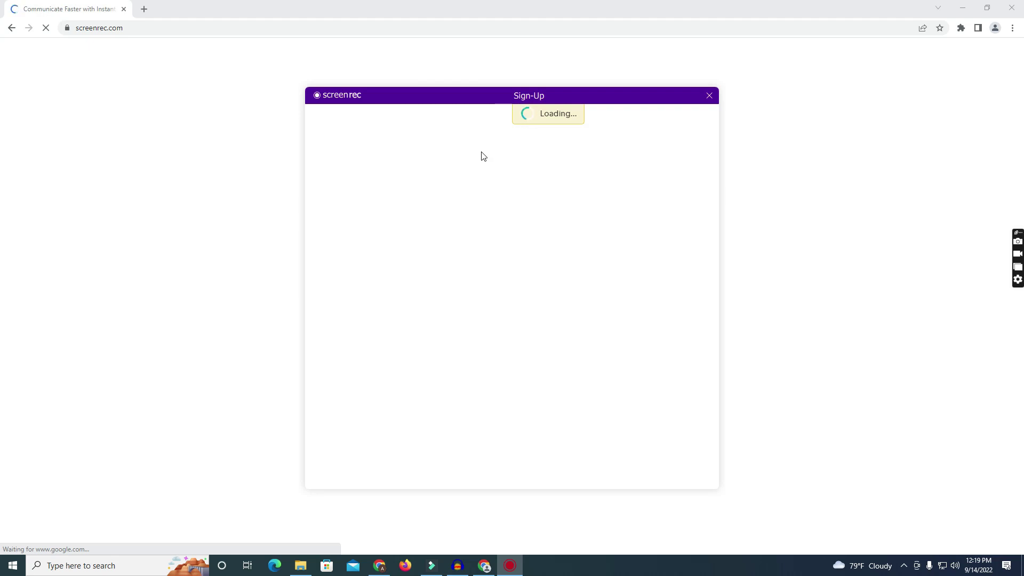
click(709, 95)
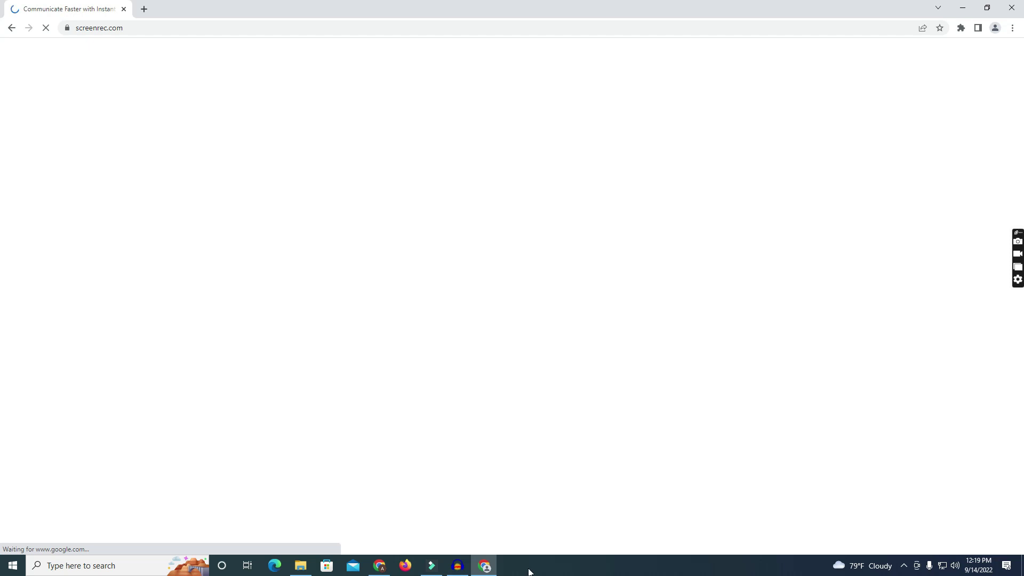
- Capture another screenshot of the browser's upper-left area and save it to the Desktop as a .png named "jj"
key(alt+s)
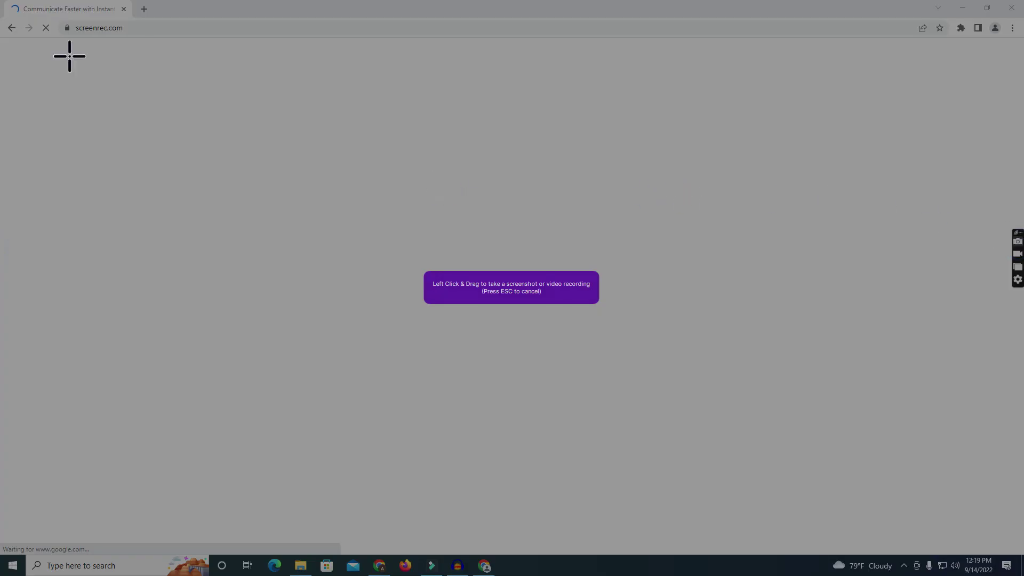
drag(0, 0, 414, 309)
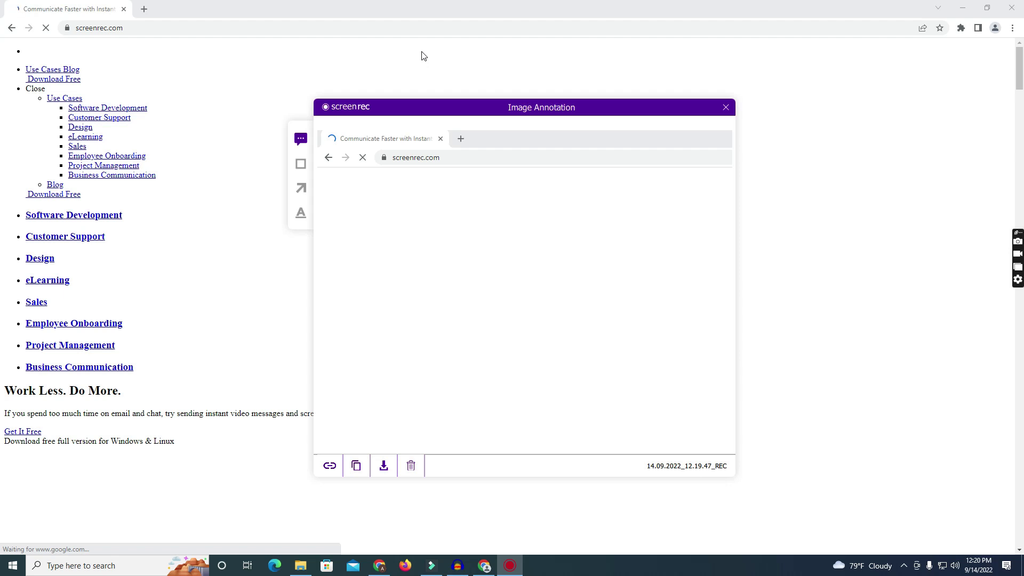
click(384, 465)
click(150, 228)
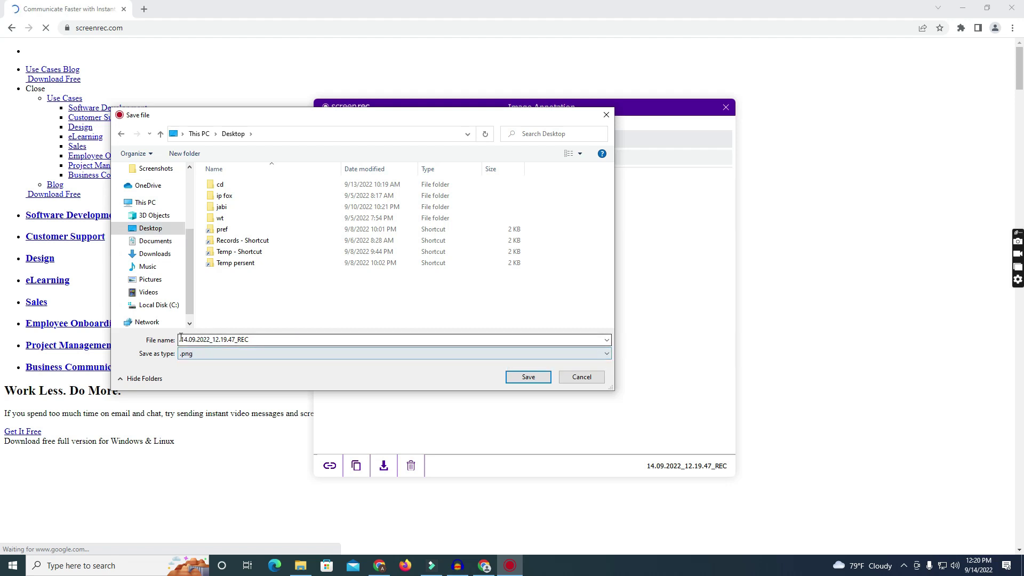
drag(180, 340, 271, 338)
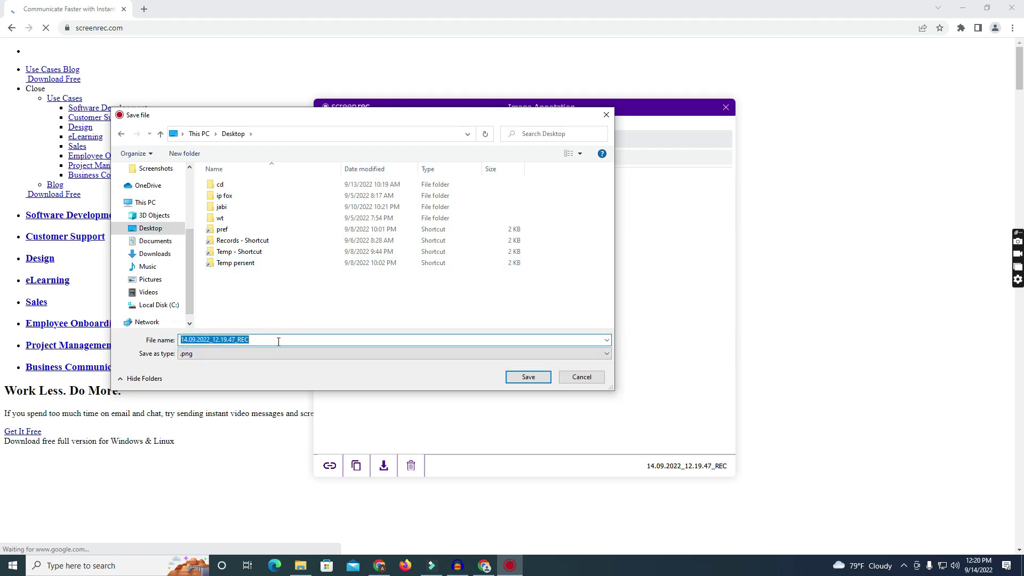
text(jj)
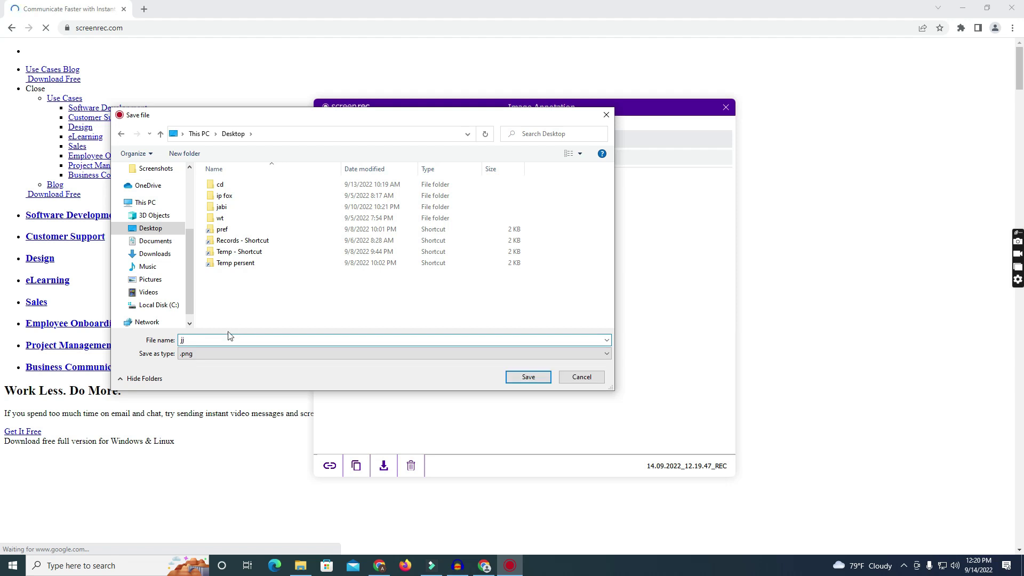
click(528, 377)
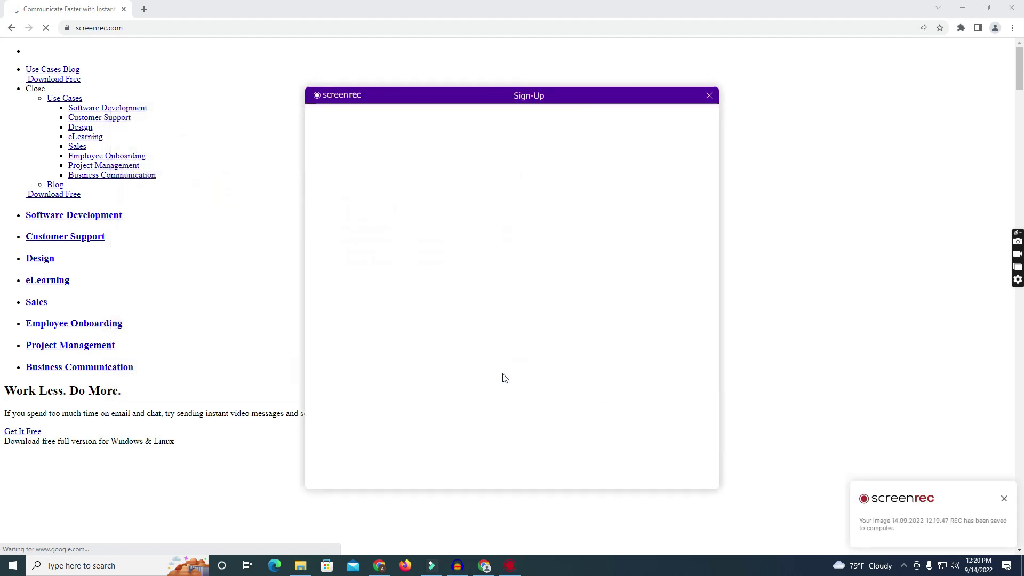
- Open the saved jj image from the desktop to check it, close the viewer, and return to the screenrec.com browser window
click(1020, 565)
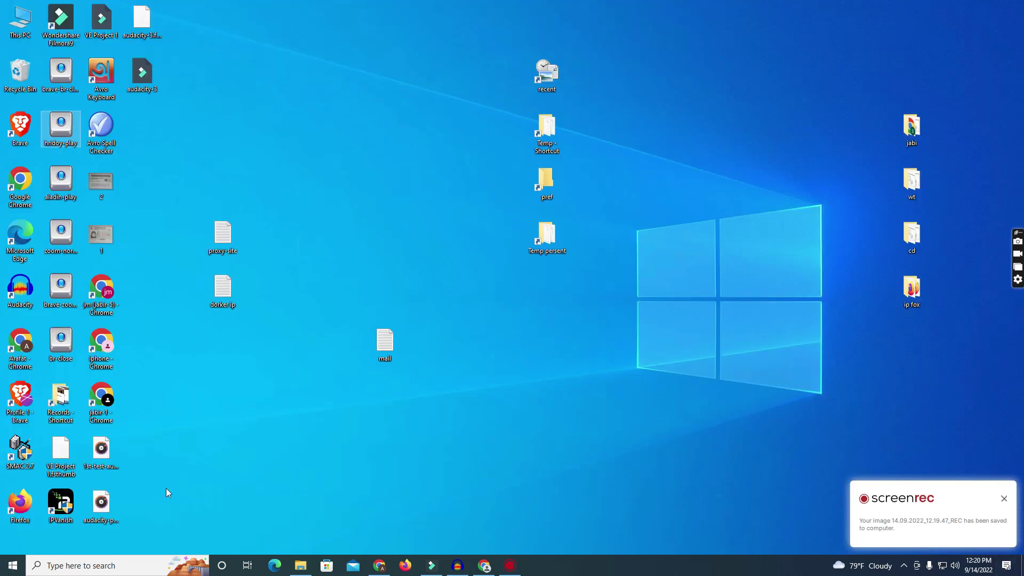
double_click(144, 128)
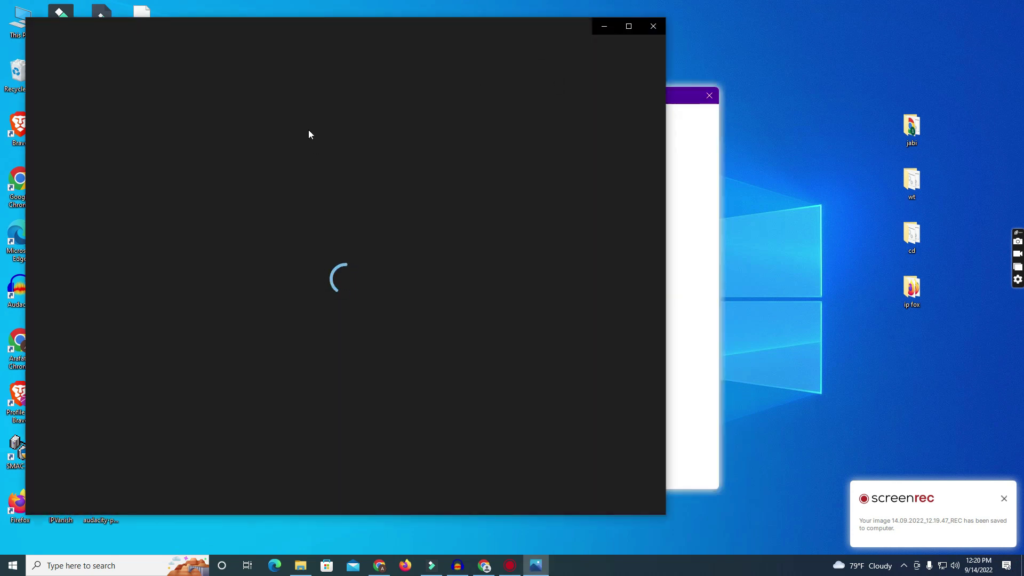
click(652, 26)
click(379, 565)
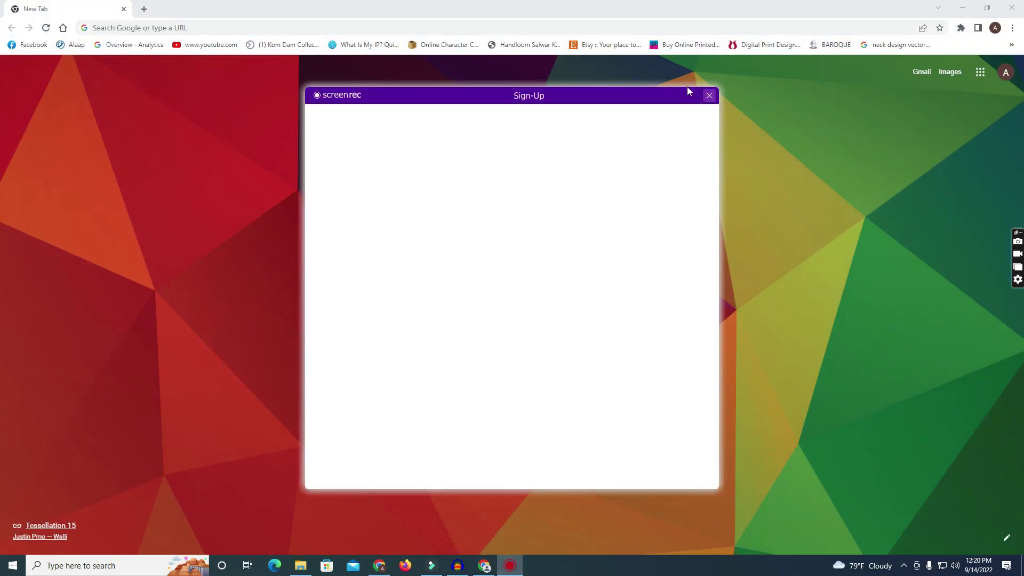
click(484, 565)
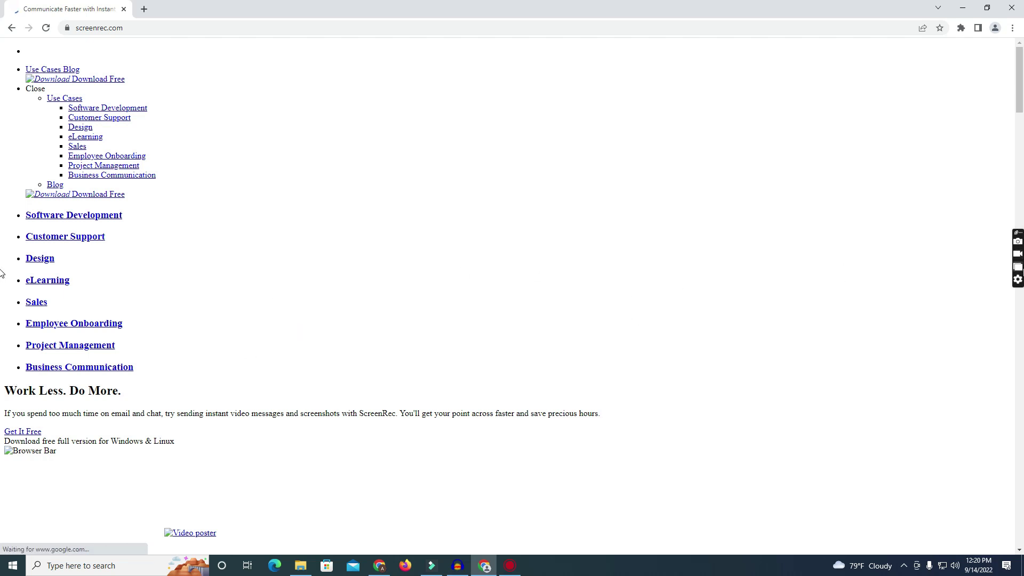
- Open the gallery of all screen captures and preview 14.09.2022_12.18.58_REC and 14.09.2022_12.19.47_REC, closing each preview
click(1018, 270)
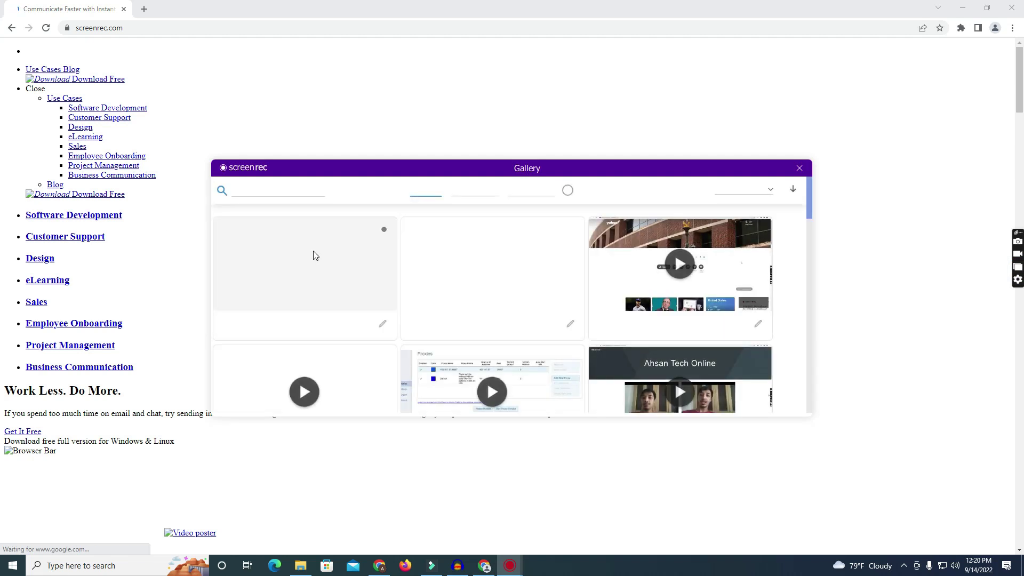
mouse_move(264, 272)
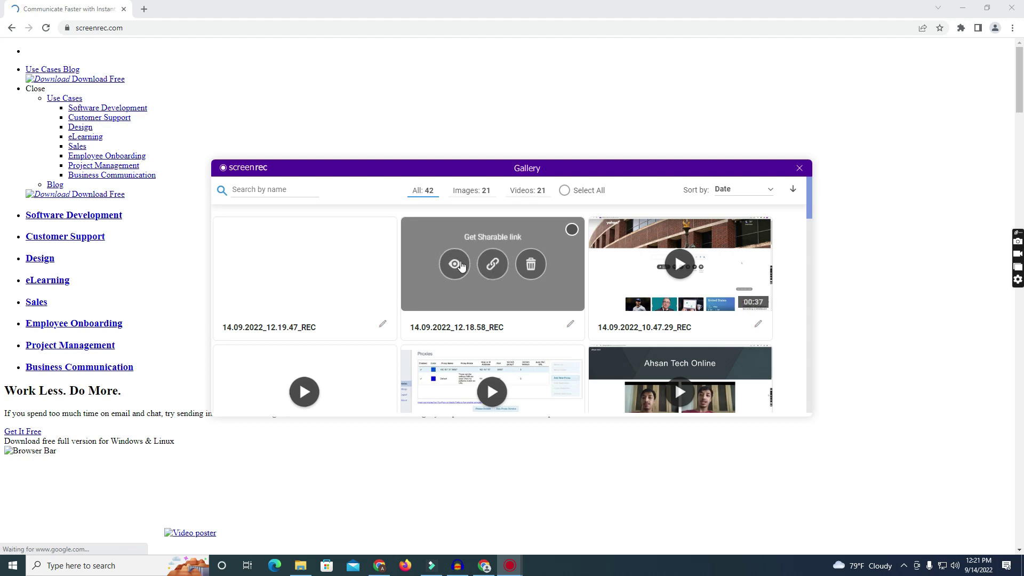
click(457, 266)
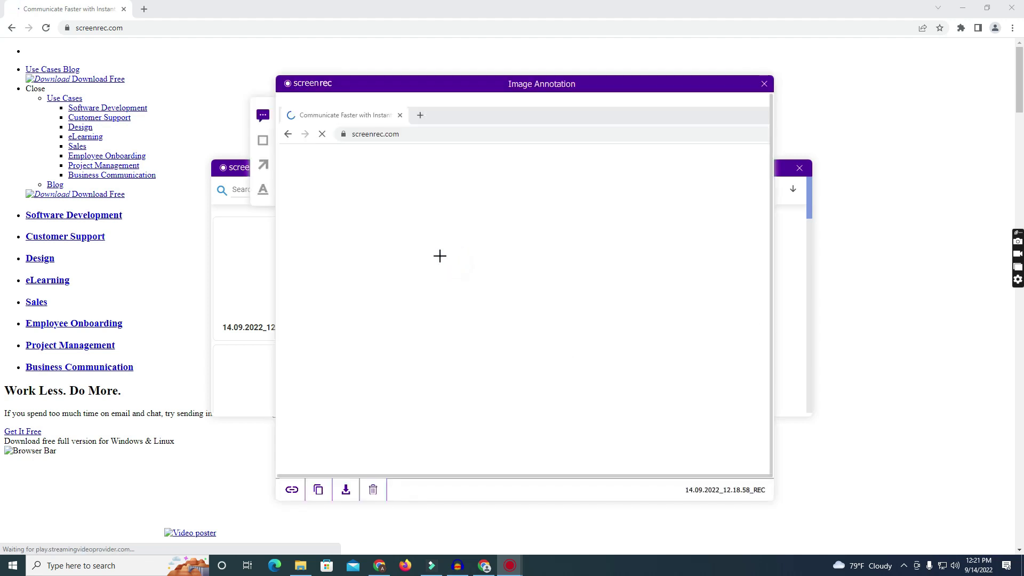
click(763, 86)
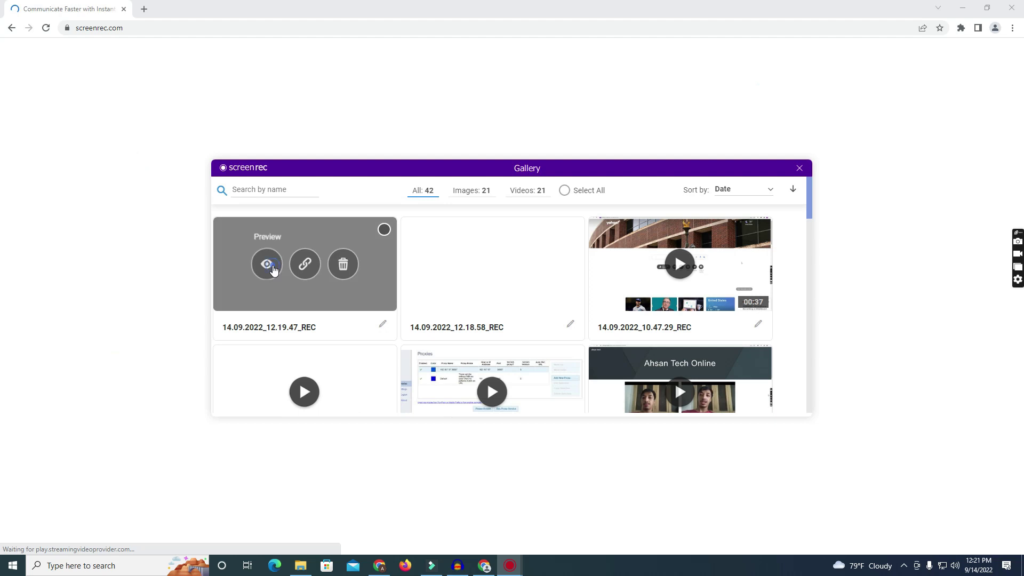
click(268, 264)
click(726, 107)
- Delete the captures 14.09.2022_12.19.47_REC and 14.09.2022_12.18.58_REC from the gallery, dismiss the warnings, and close the gallery
mouse_move(377, 270)
click(343, 264)
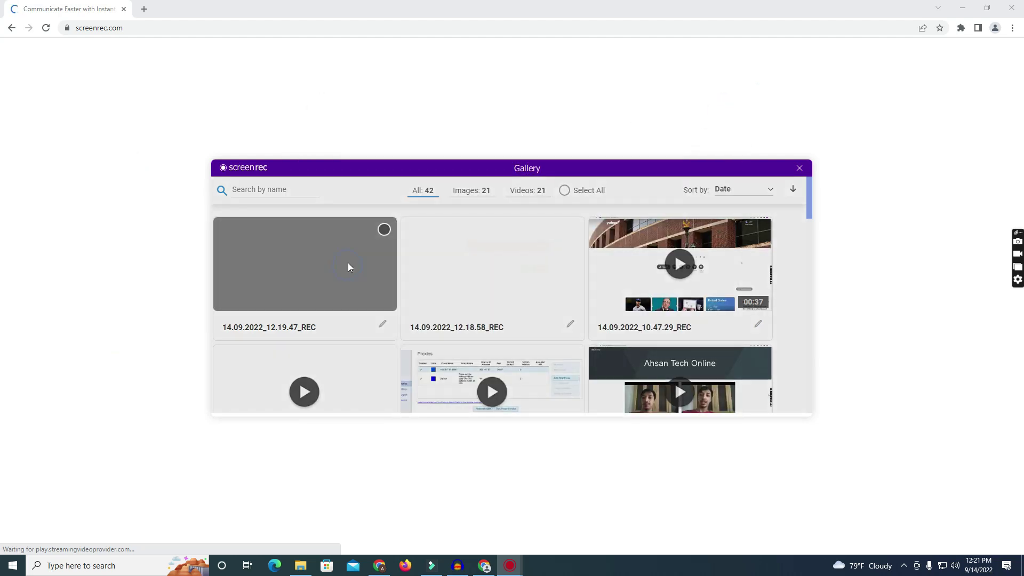
click(553, 297)
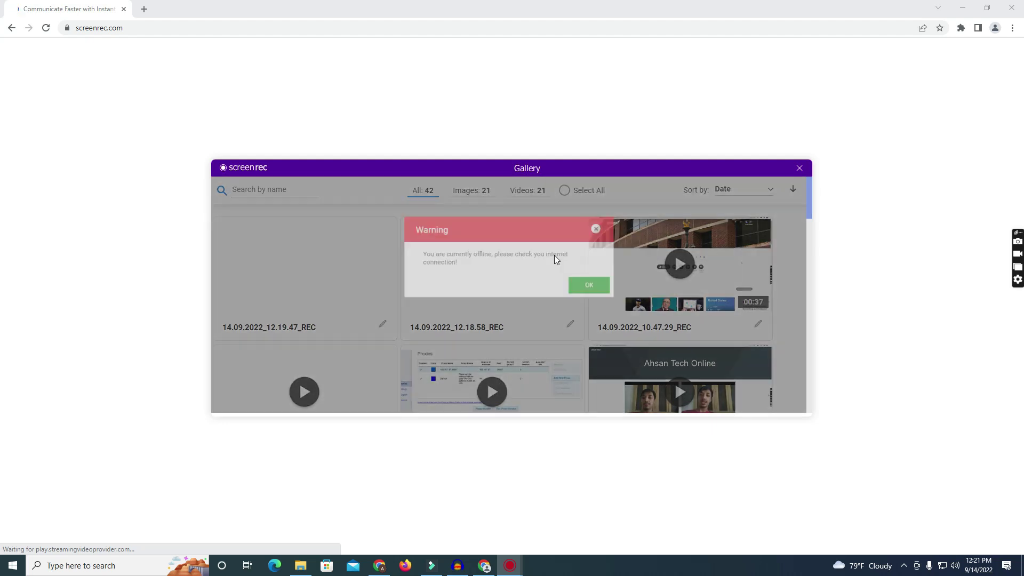
click(607, 291)
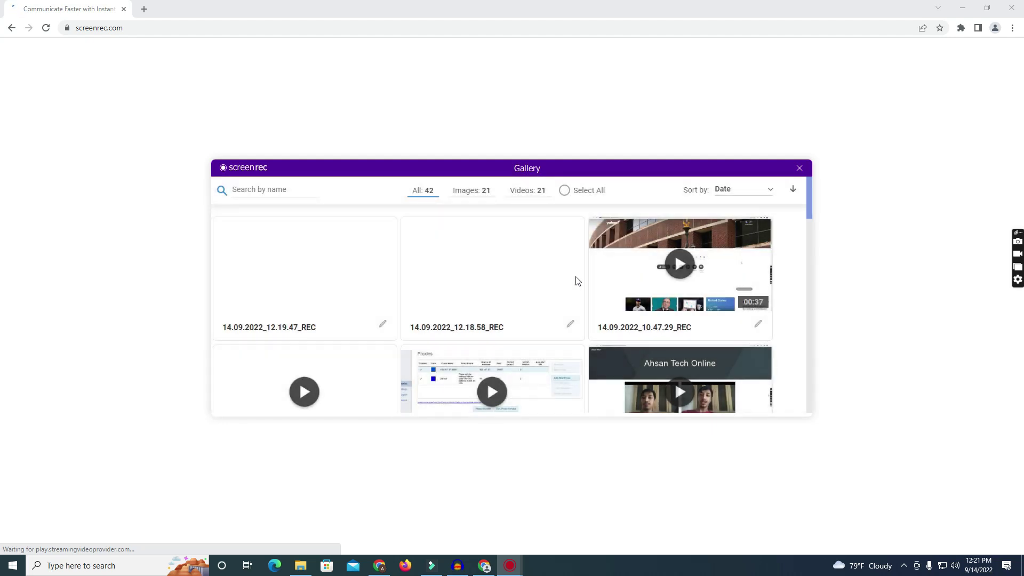
click(531, 267)
click(558, 289)
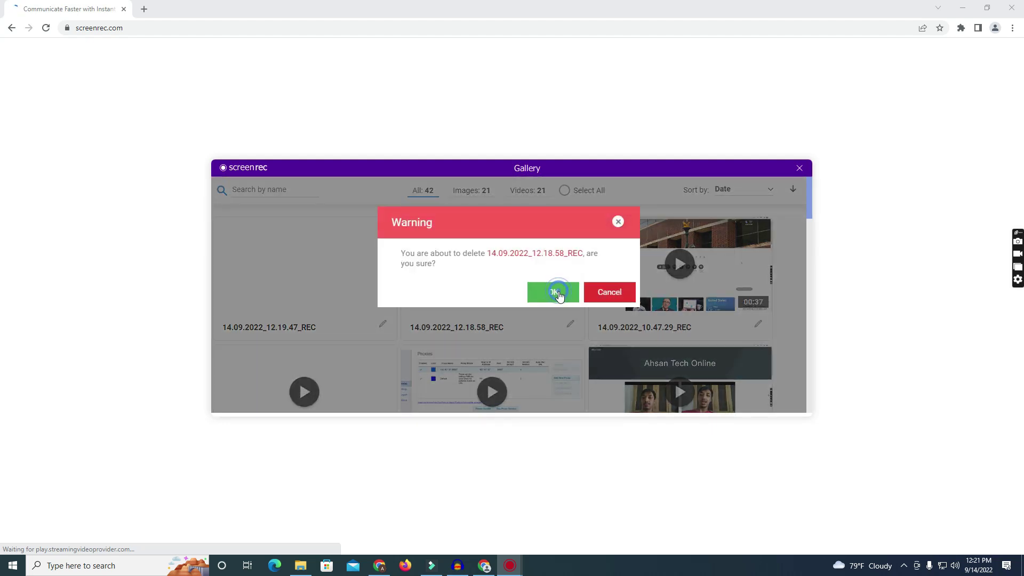
click(591, 293)
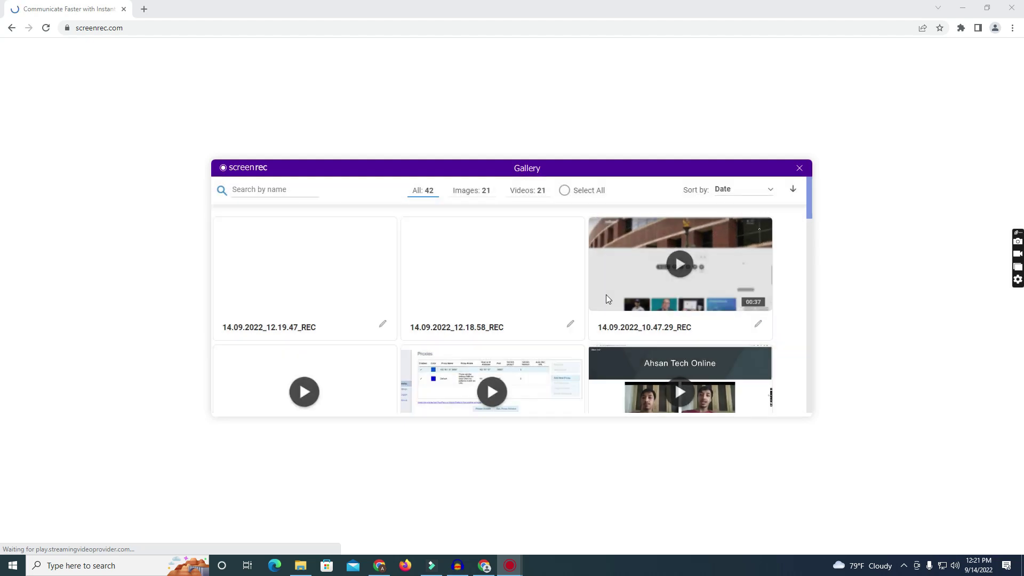
click(799, 168)
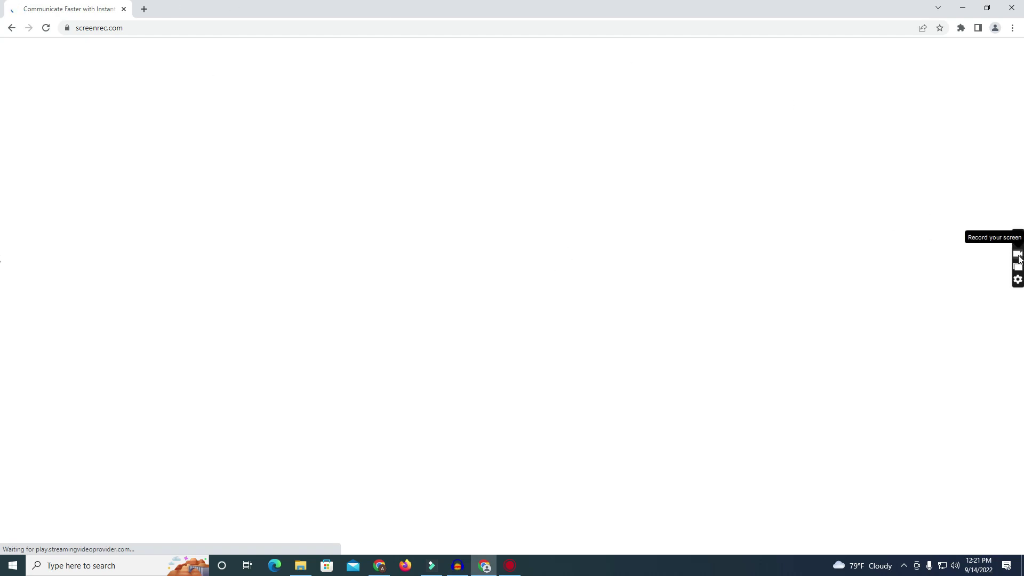
- Record a video of nearly the full screen, including the browser and taskbar, and stop the recording
mouse_move(1019, 260)
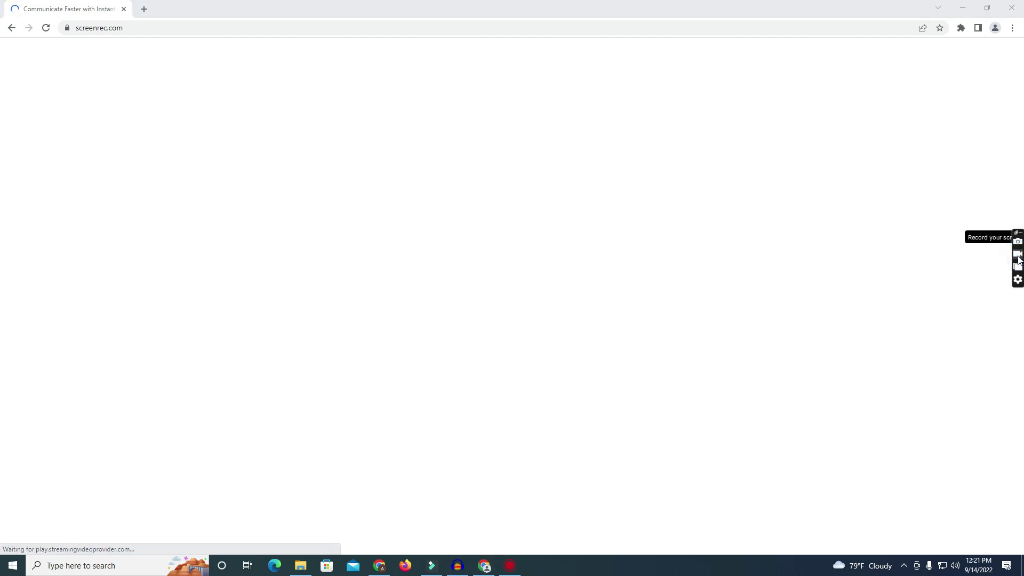
click(1019, 259)
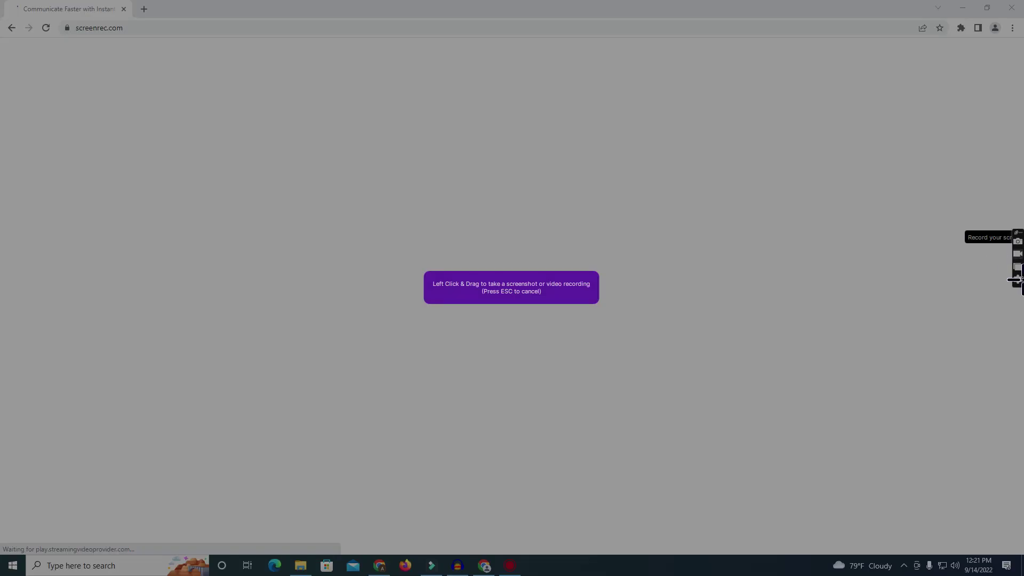
drag(1, 1, 997, 572)
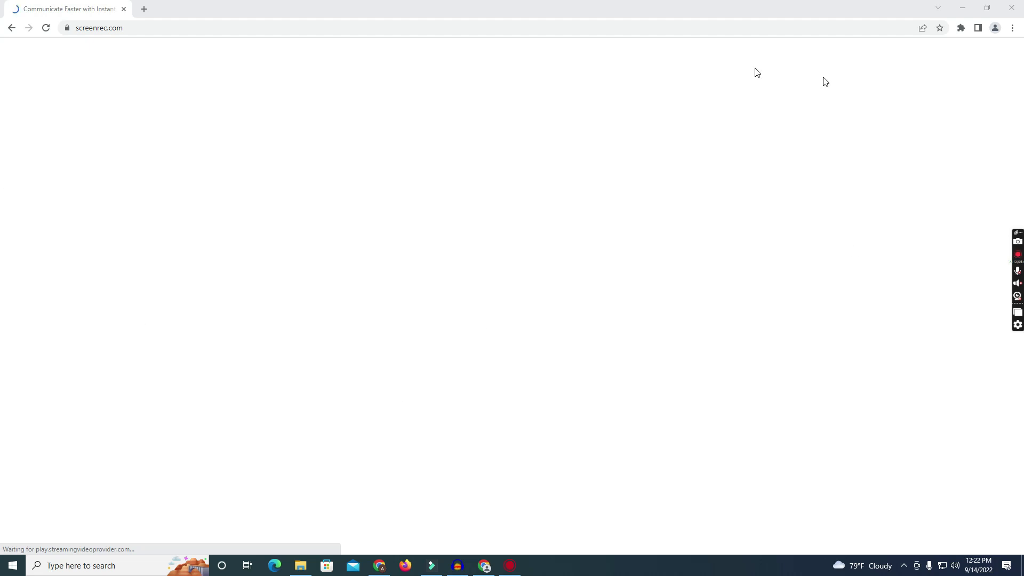
click(1018, 255)
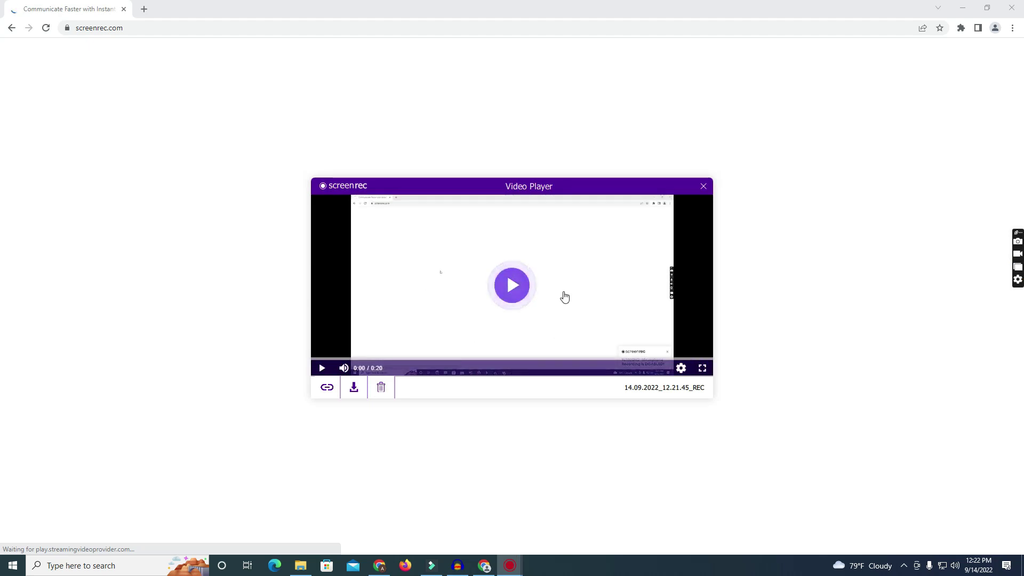
- Move the video player toward the screen's upper-left, play the new recording to check it, and close the player
drag(560, 181, 454, 120)
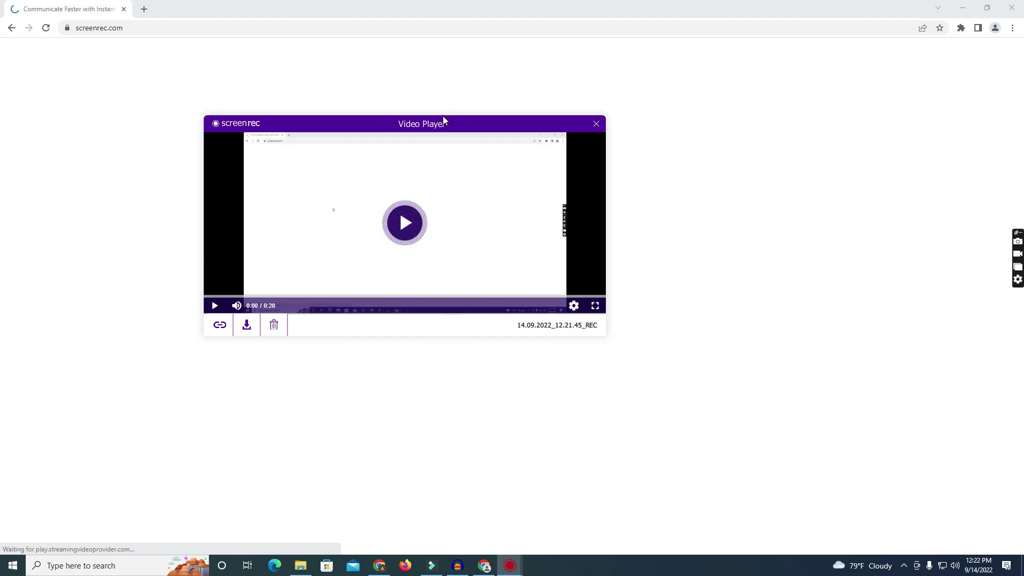
click(420, 232)
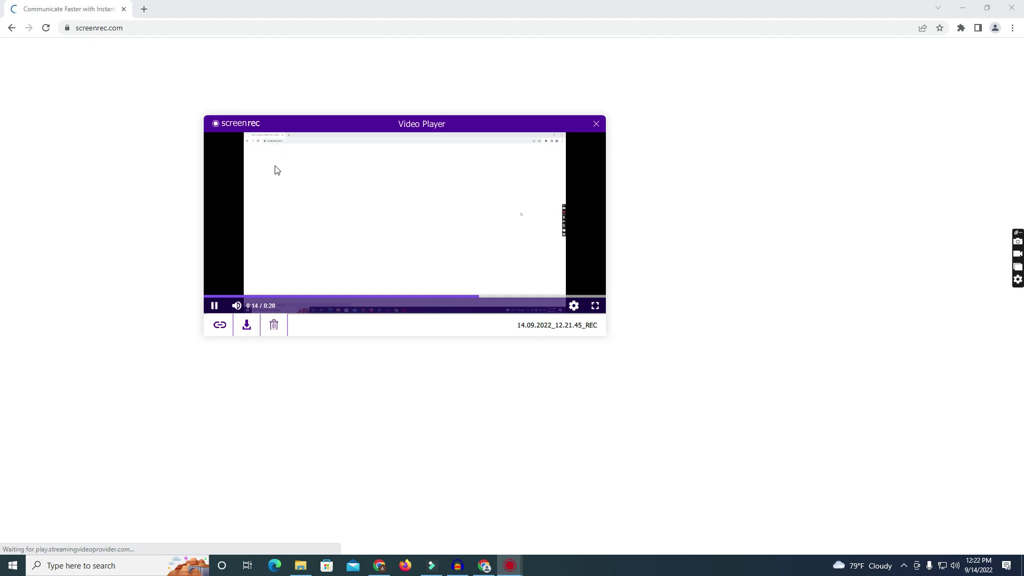
click(596, 124)
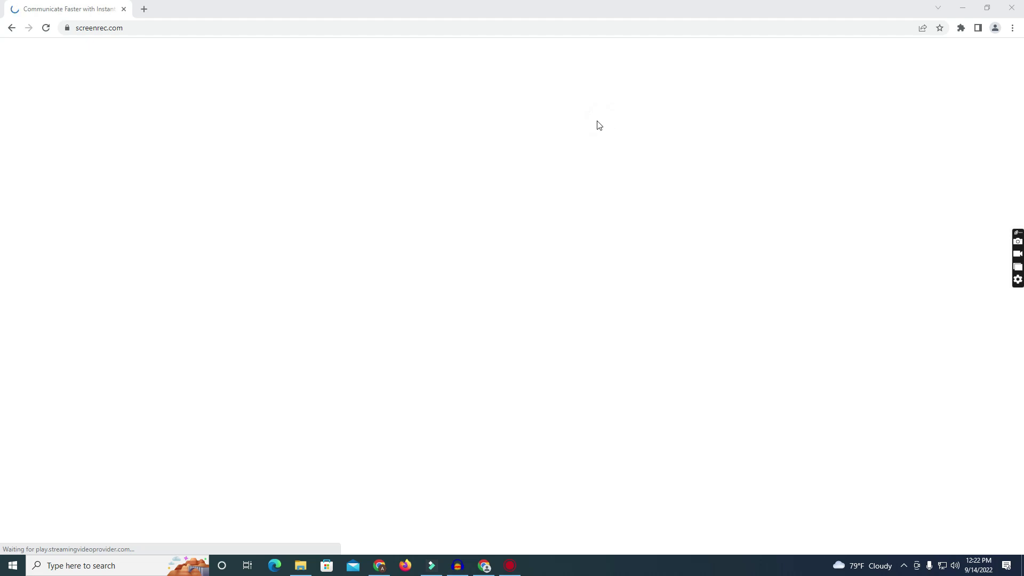
- Open the gallery of all screen captures and rename the newest video recording as "last"
click(1017, 267)
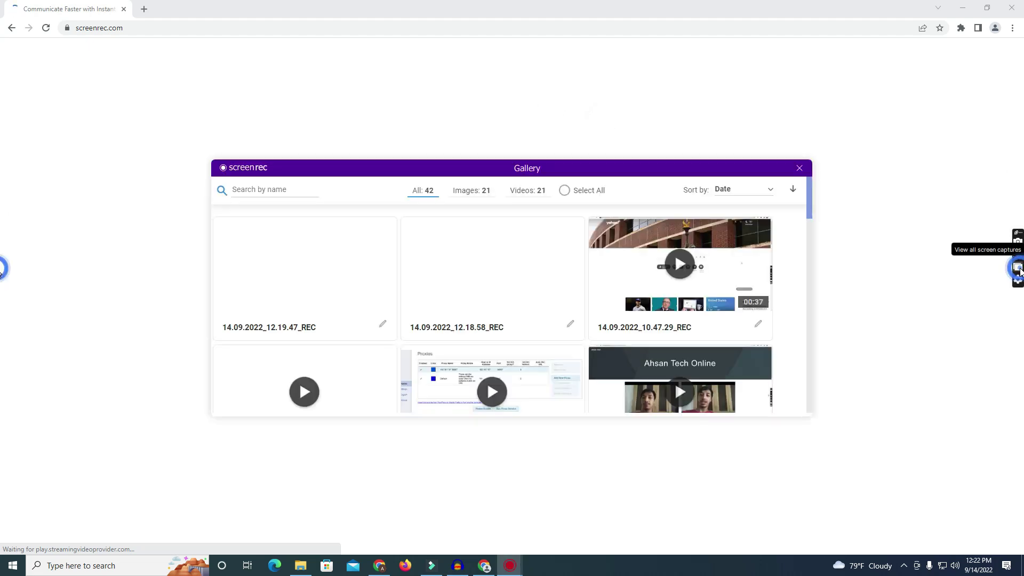
mouse_move(283, 263)
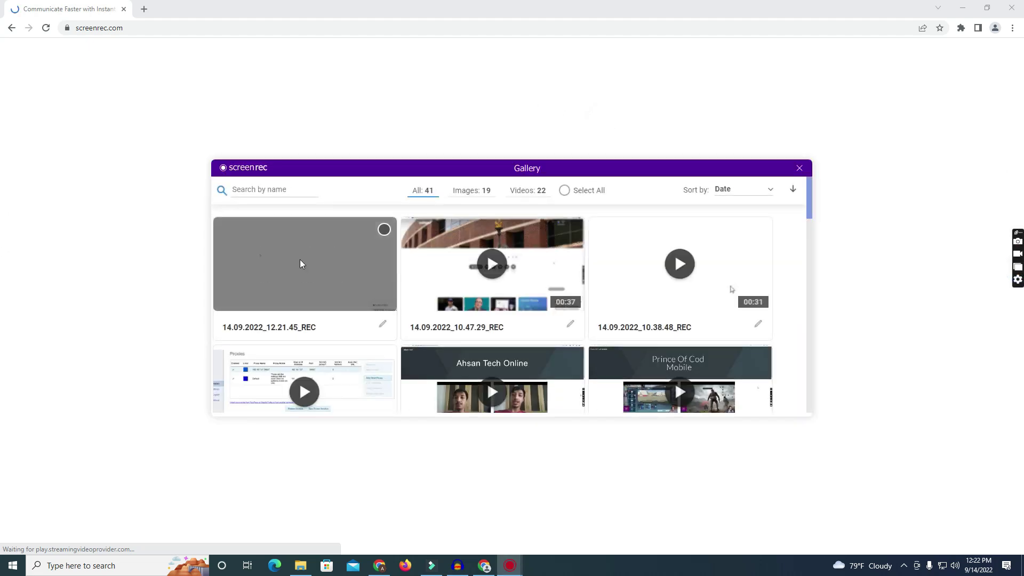
click(383, 324)
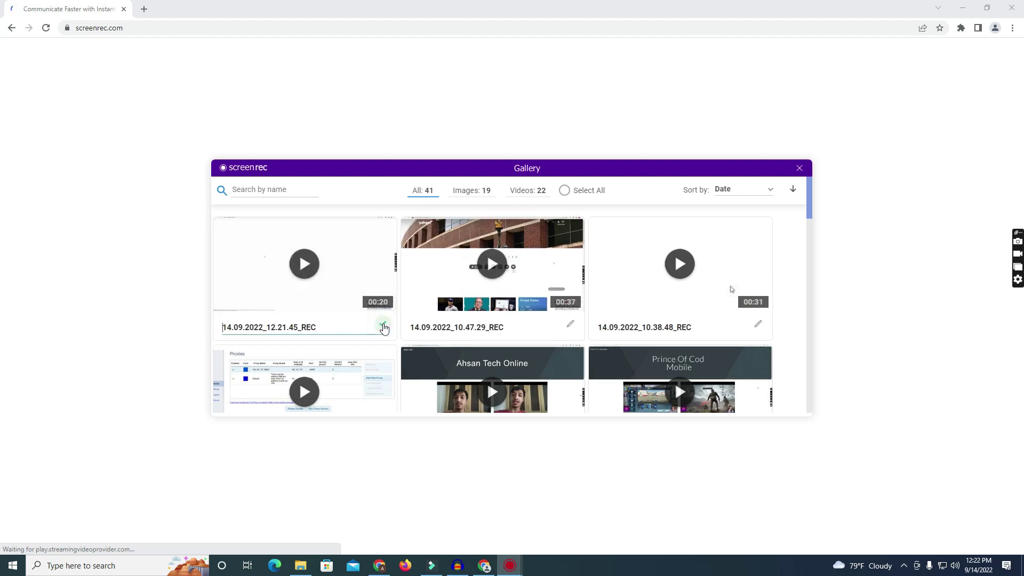
click(327, 324)
double_click(328, 325)
key(BackSpace)
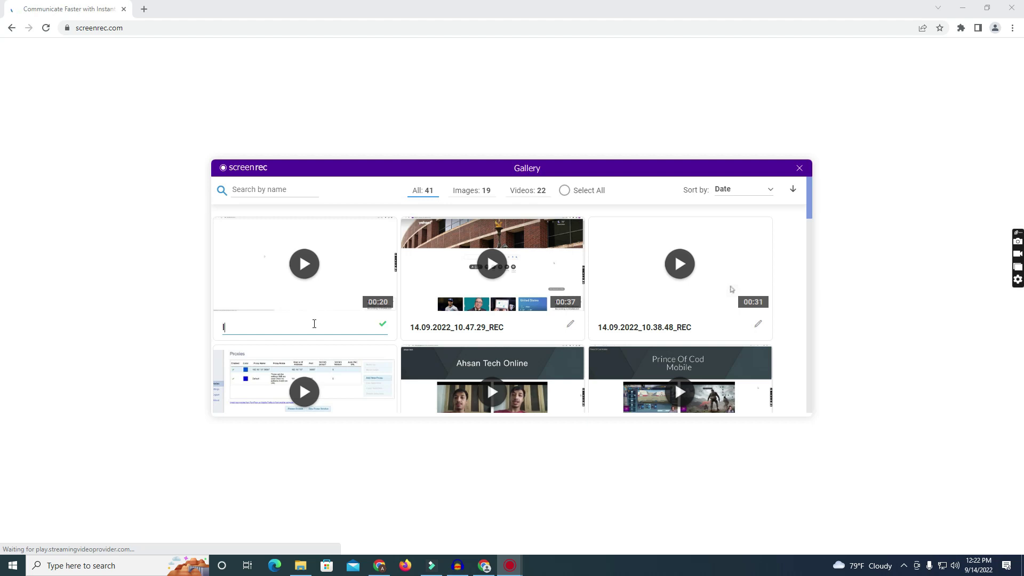
key(Return)
- Look over the options for the "last" recording, and close both open screenrec windows, including the gallery
mouse_move(316, 267)
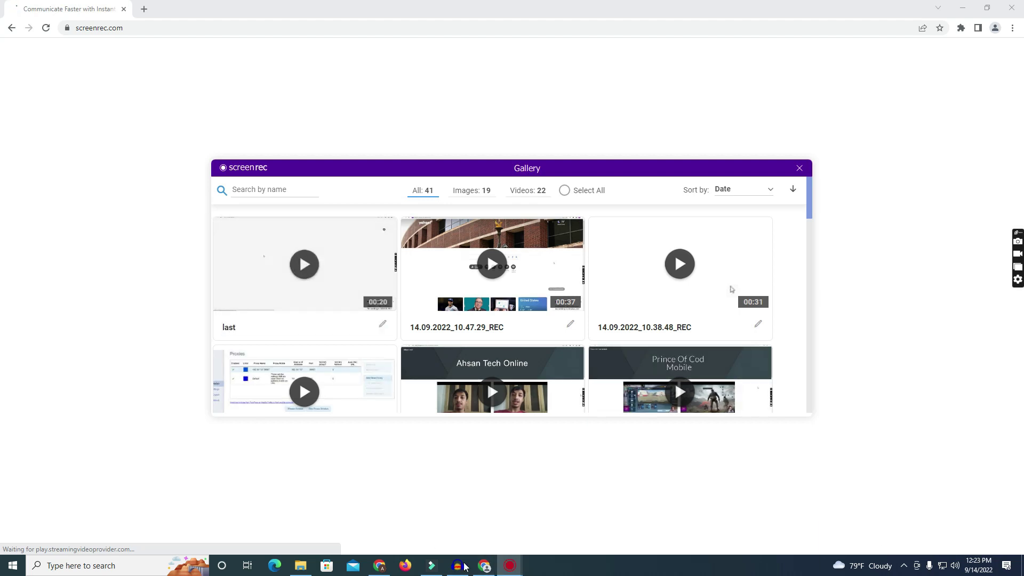
click(354, 276)
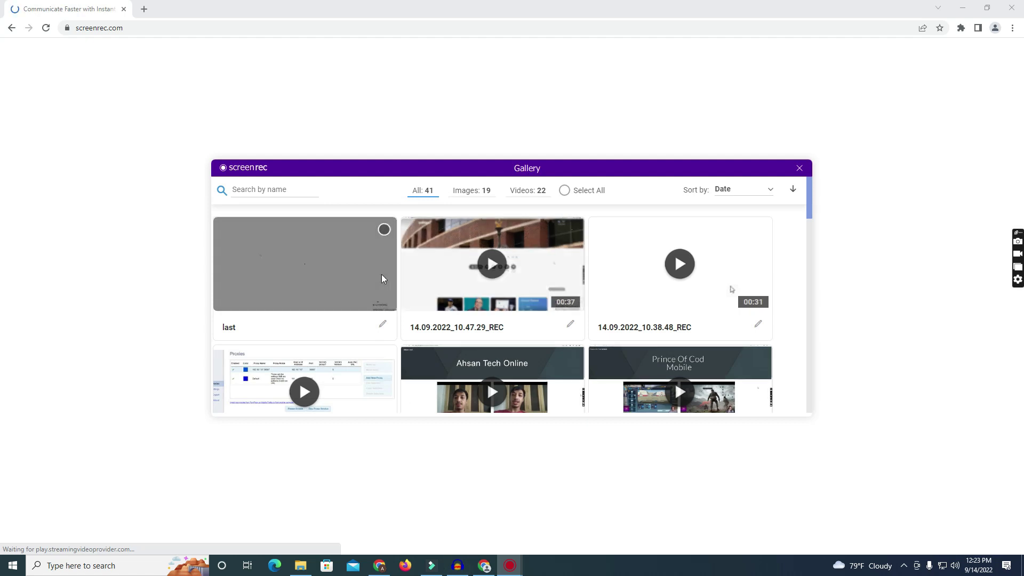
mouse_move(262, 268)
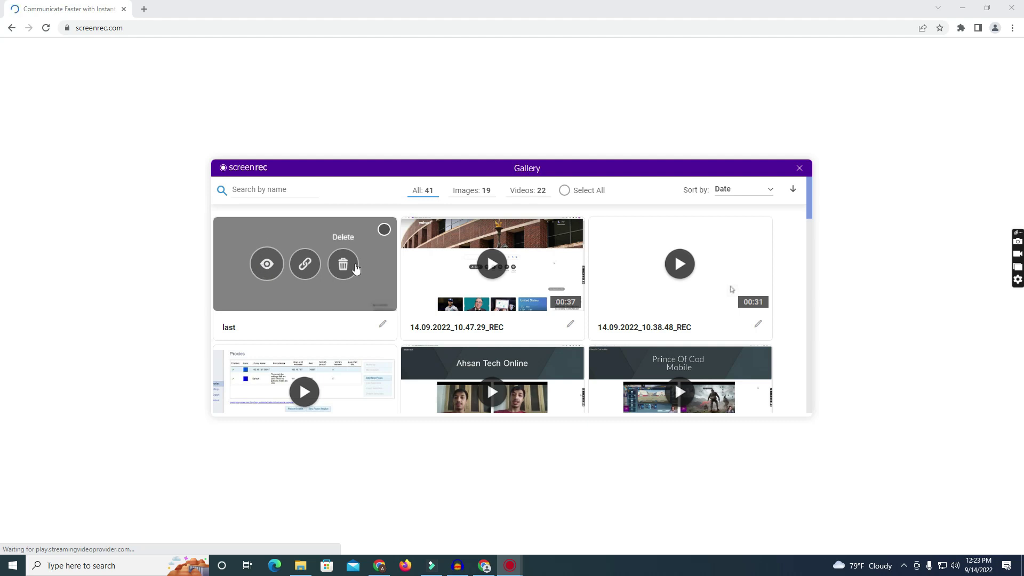
mouse_move(509, 570)
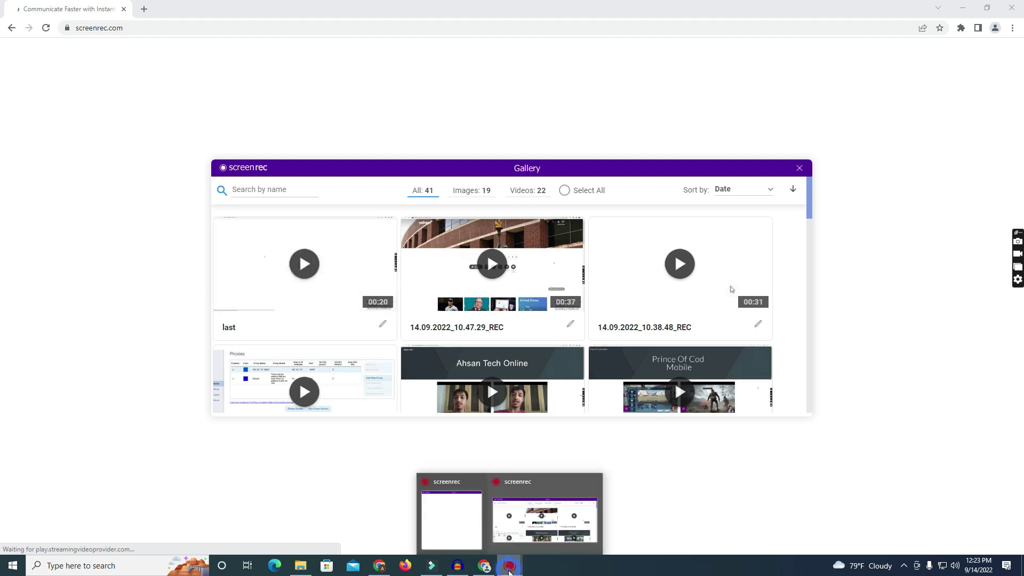
mouse_move(453, 530)
click(478, 482)
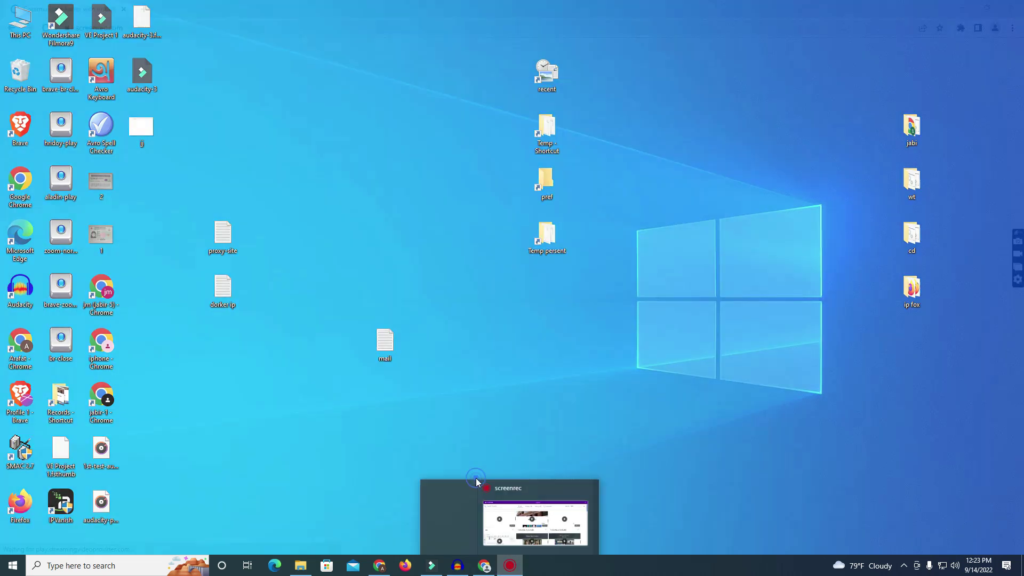
mouse_move(506, 511)
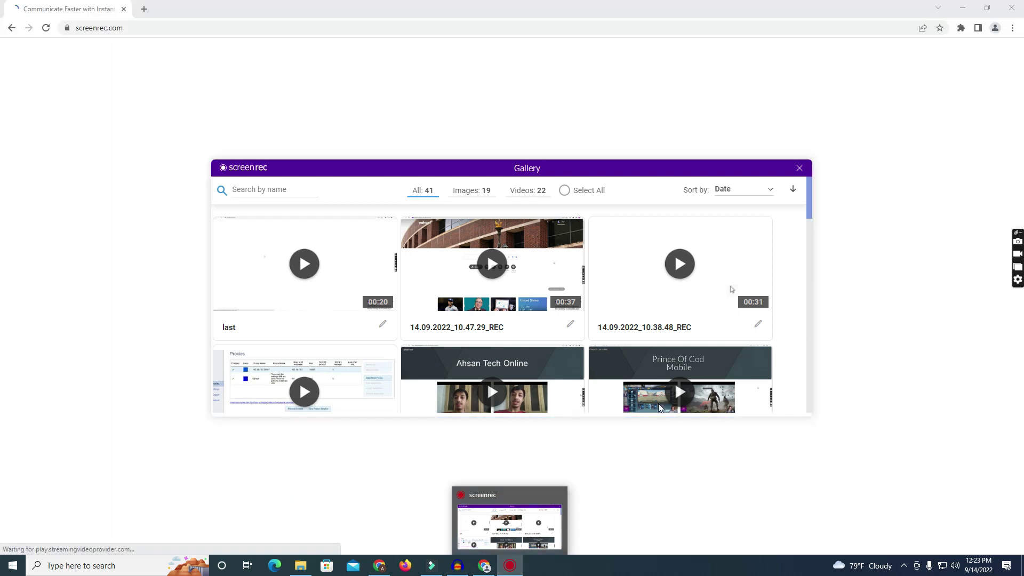
click(559, 494)
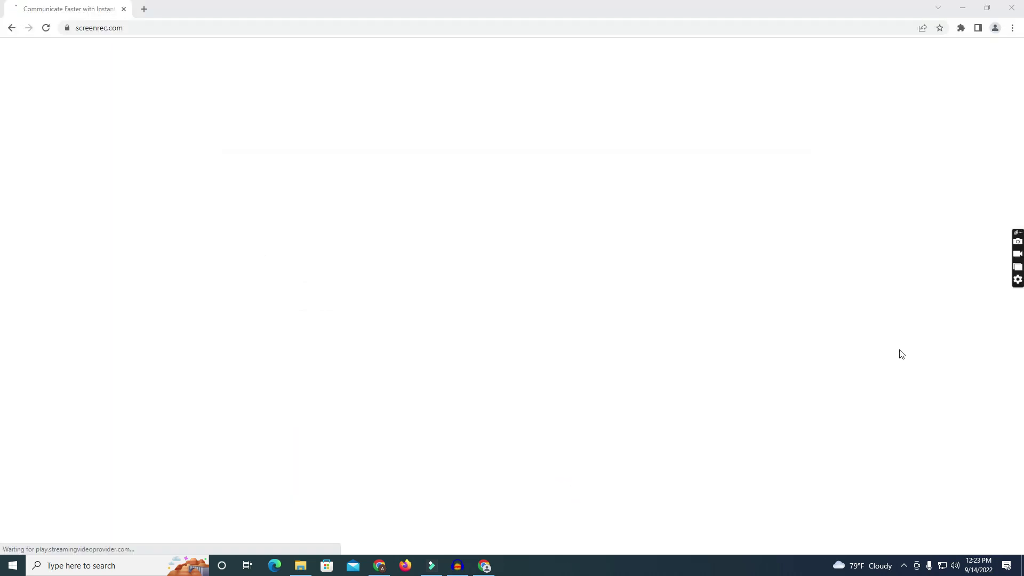
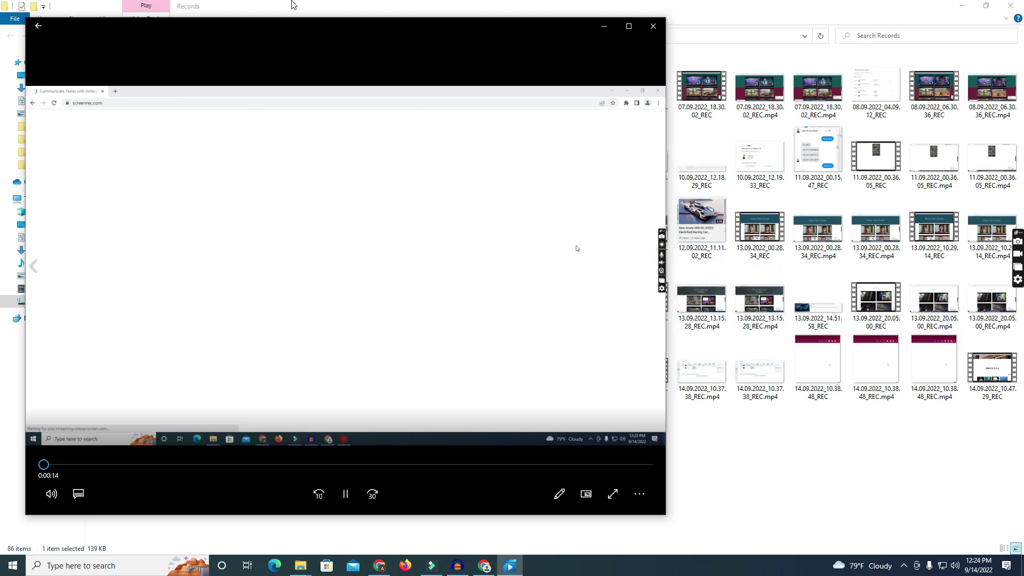
- Close the recording's playback, capture a screenshot of the Records folder's upper-left area, and close the annotation window
click(652, 26)
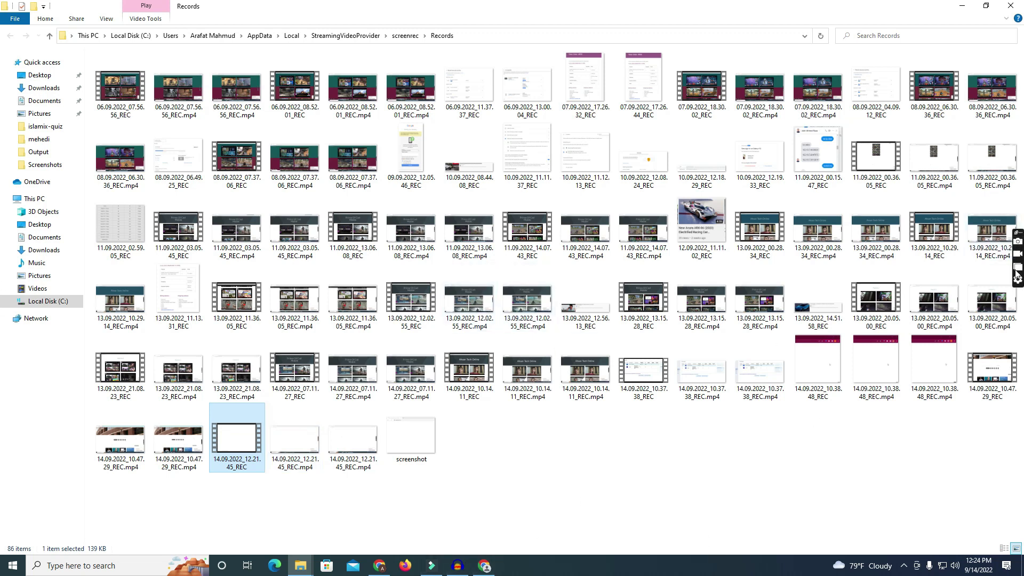
click(1018, 243)
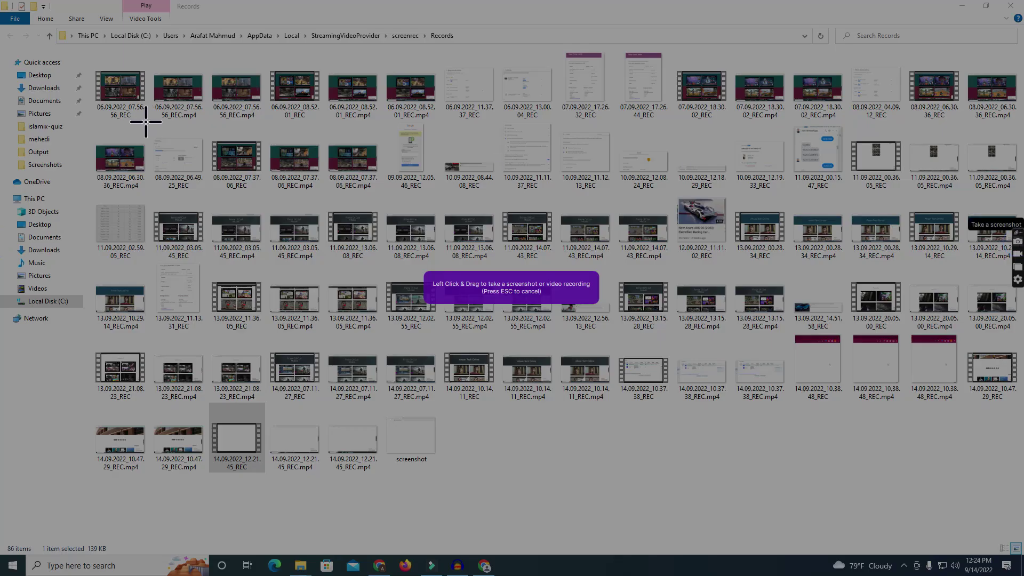
mouse_move(102, 22)
mouse_down()
mouse_move(680, 356)
mouse_move(602, 326)
mouse_up()
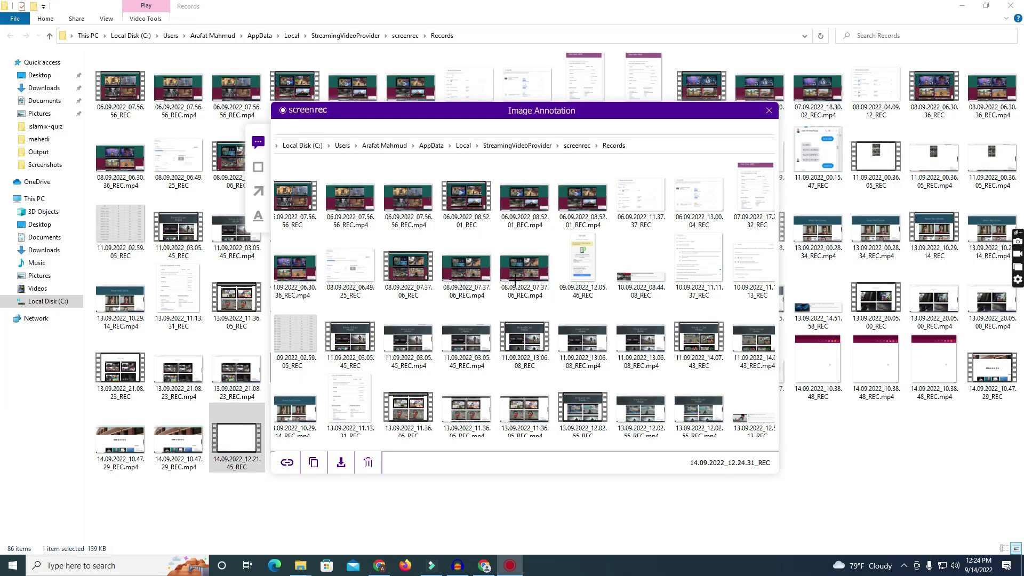
click(769, 111)
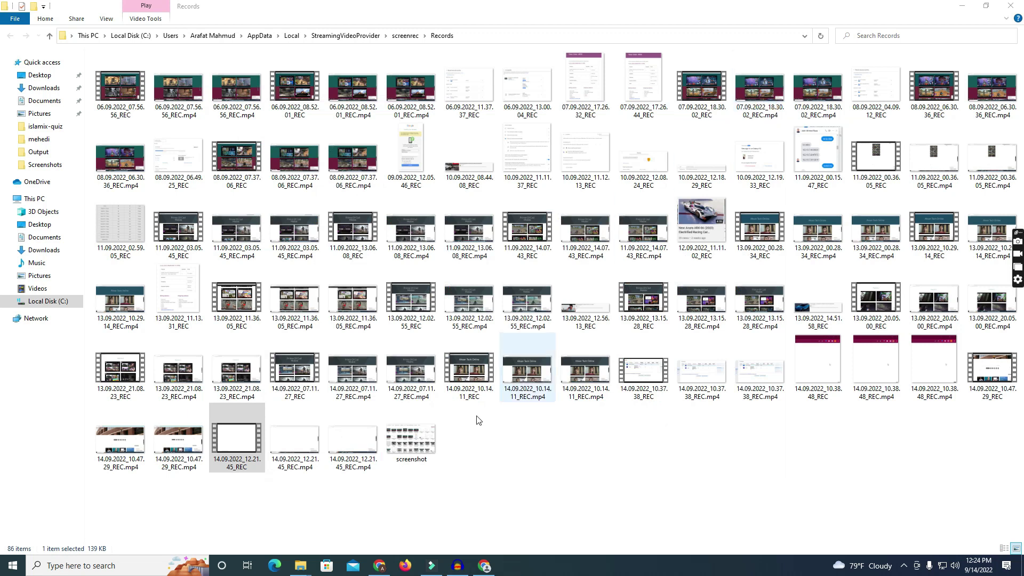
- Open the screenshot image in the Records folder to check the new capture, and close the viewer
double_click(419, 444)
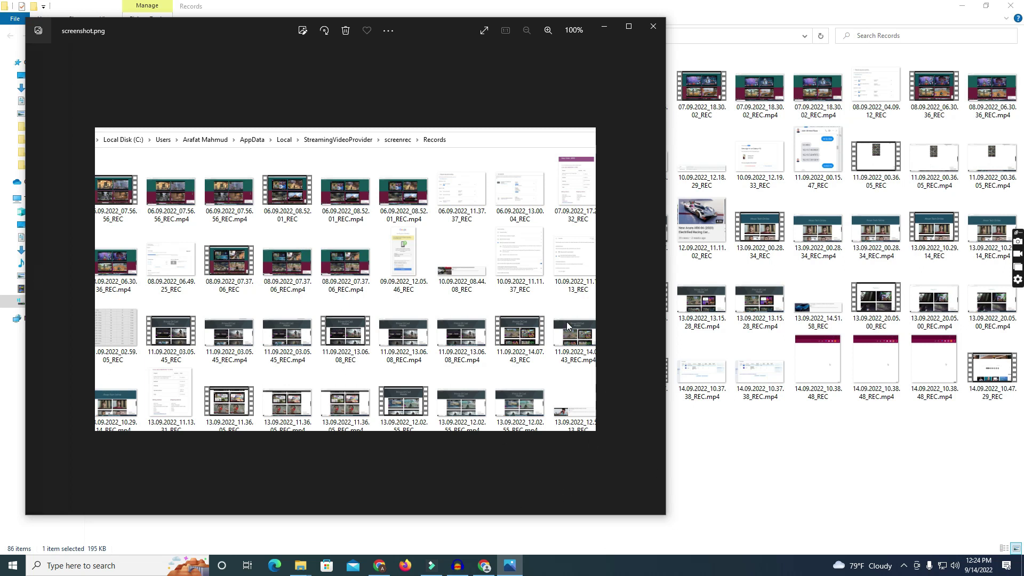
click(653, 26)
click(498, 448)
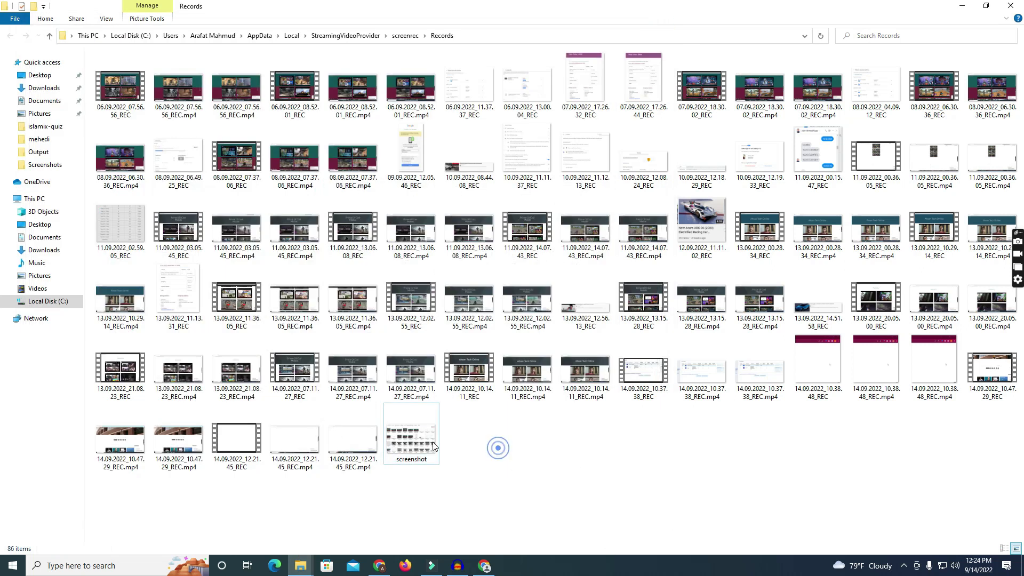
- Record a video of the Records folder's upper-left file thumbnails, stop the recording, and close the video player
click(1016, 254)
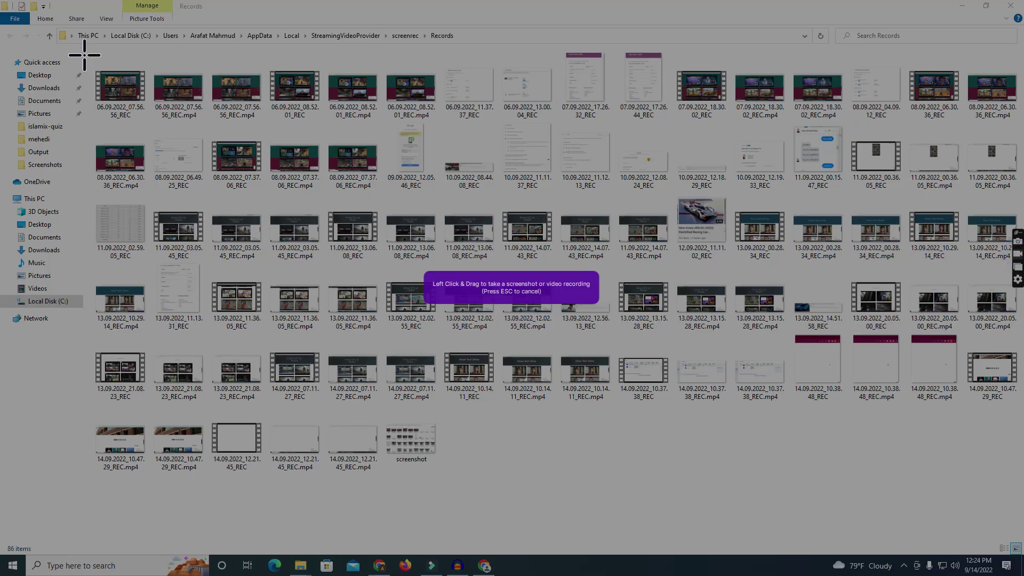
drag(89, 56, 489, 351)
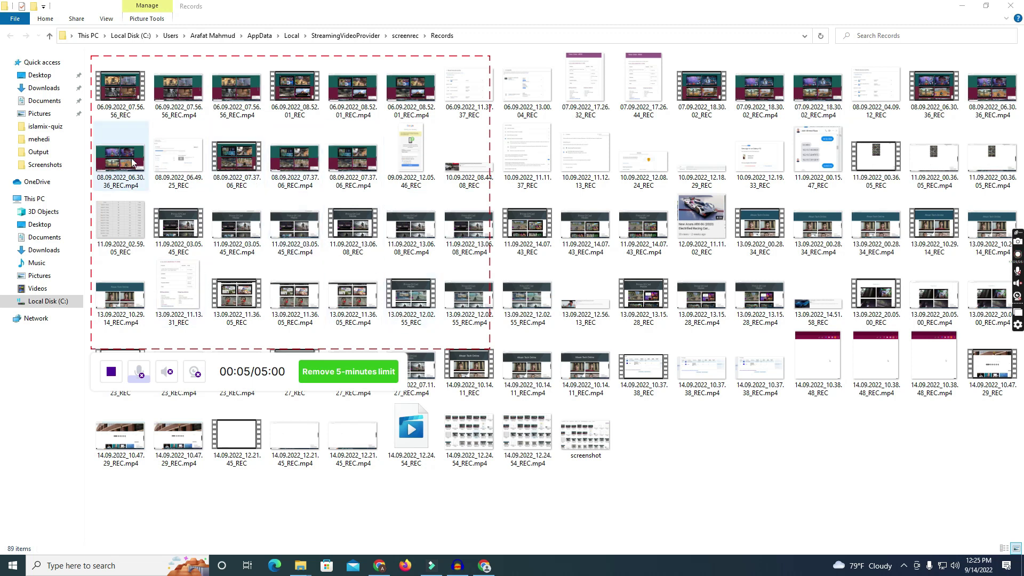
click(1017, 255)
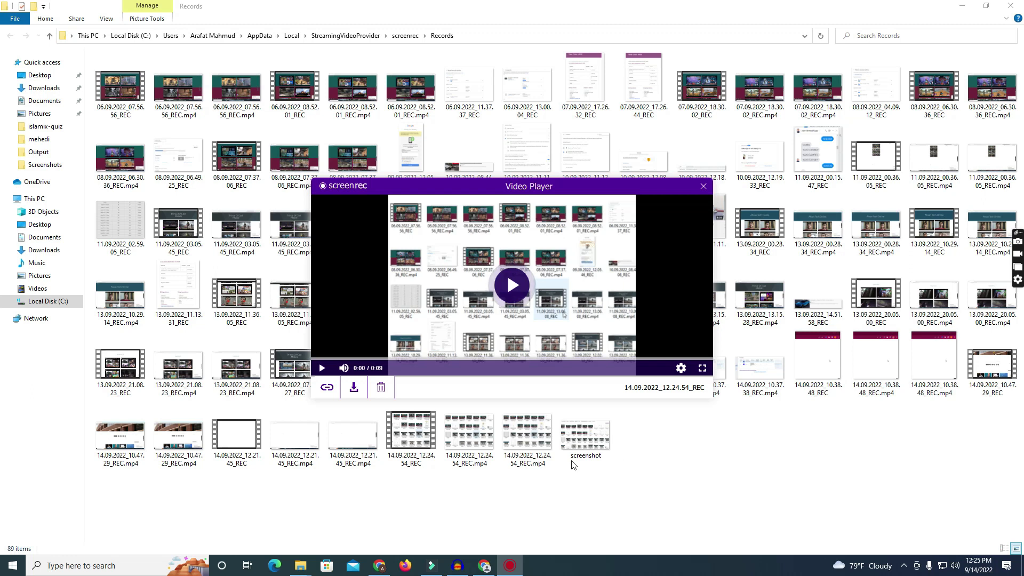
click(703, 187)
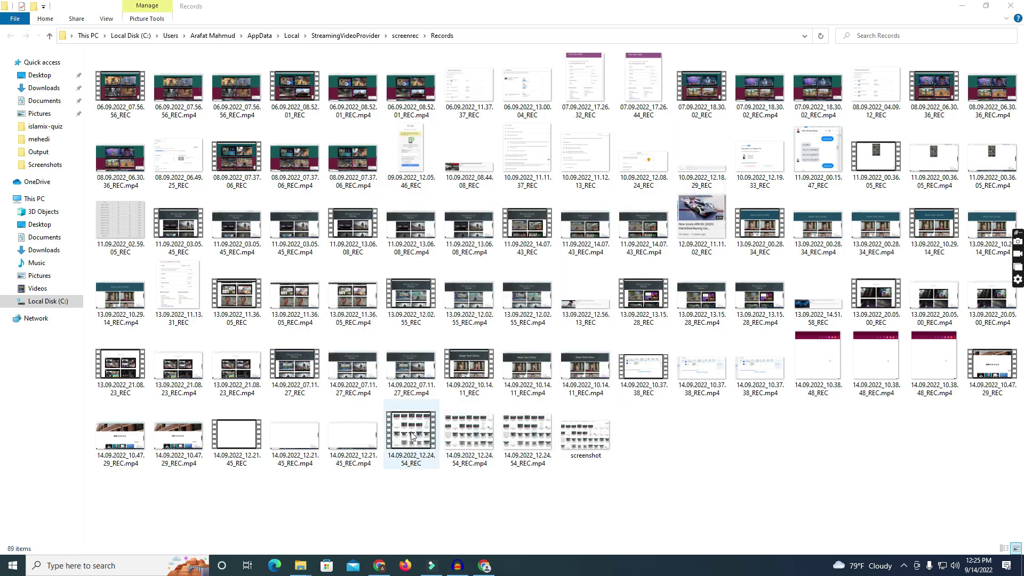
- Play the 14.09.2022_12.24.54_REC recording from the Records folder and close the video player
double_click(410, 430)
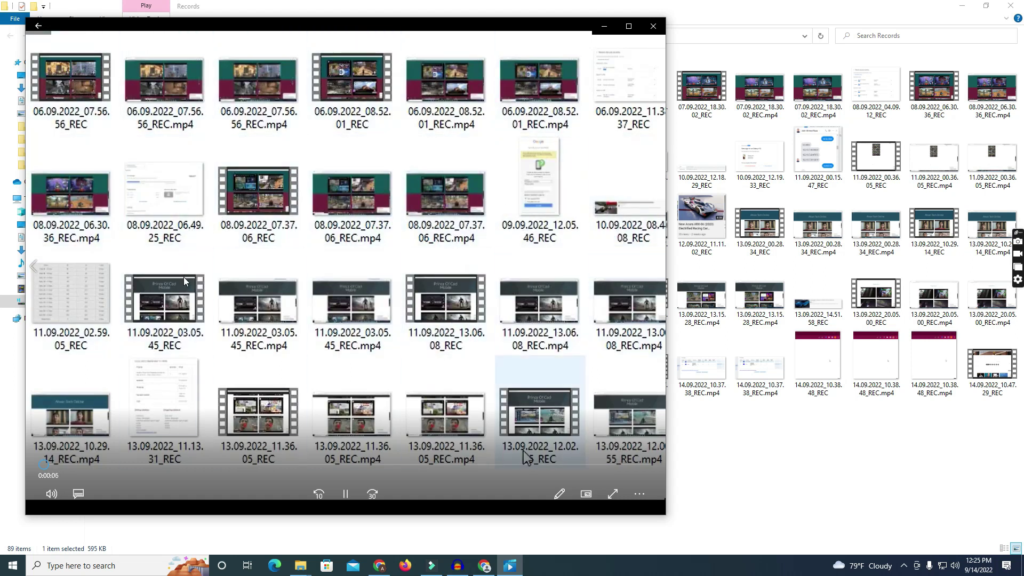
click(652, 25)
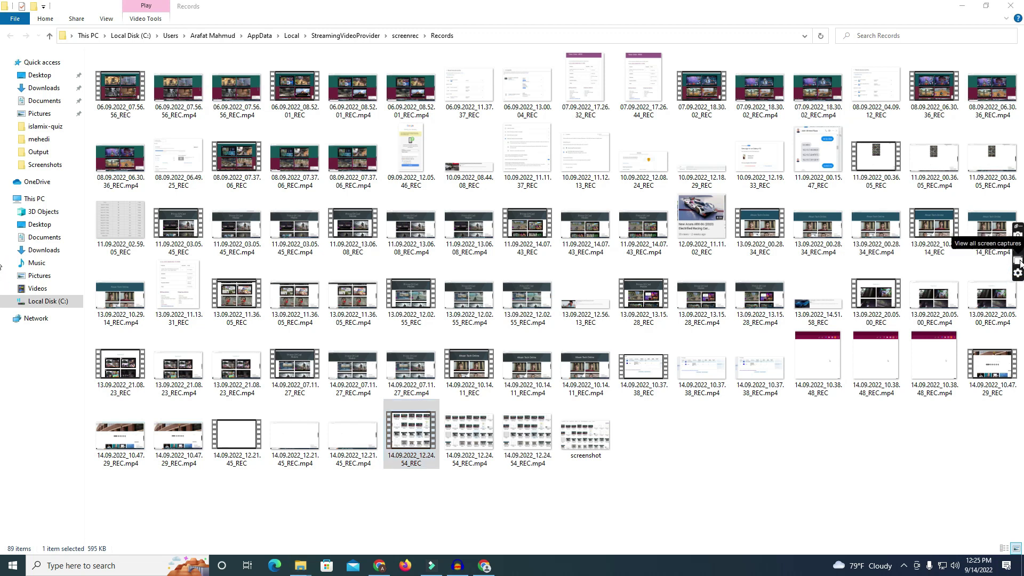
- Open the ScreenRec gallery, delete the 14.09.2022_12.24.54_REC recording, repeat the deletion, and dismiss the warnings
click(1018, 266)
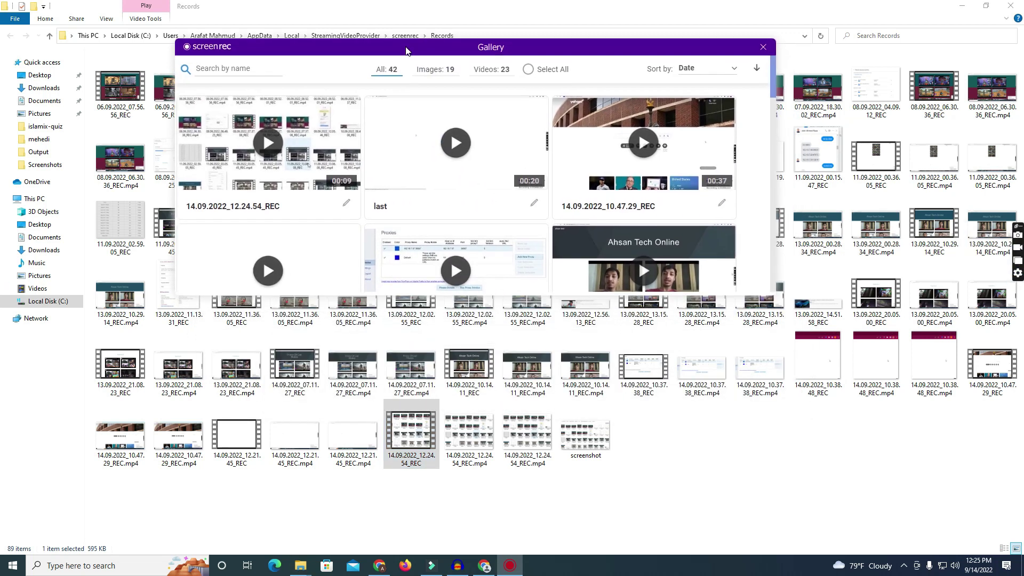
mouse_move(340, 118)
click(309, 140)
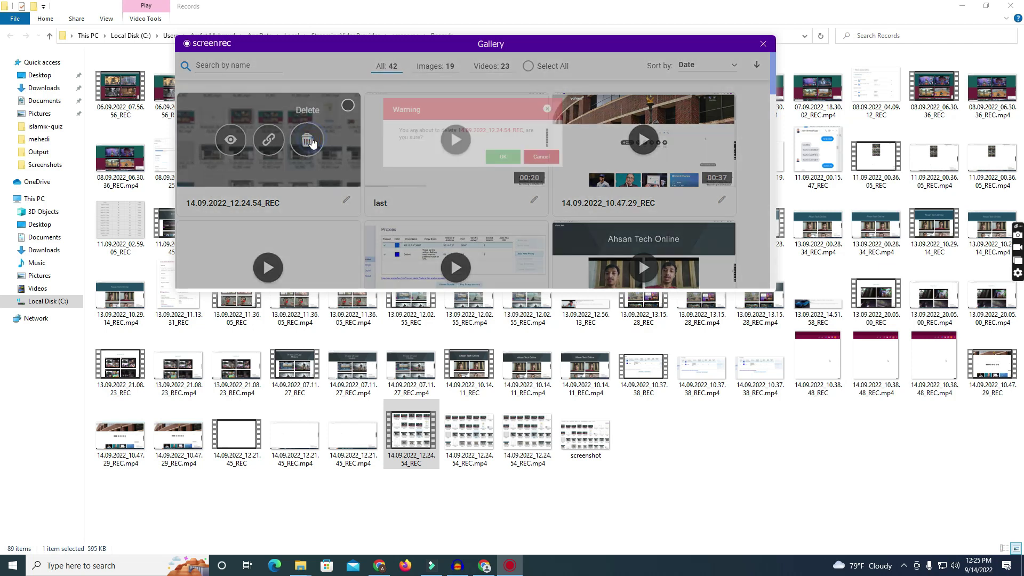
click(528, 169)
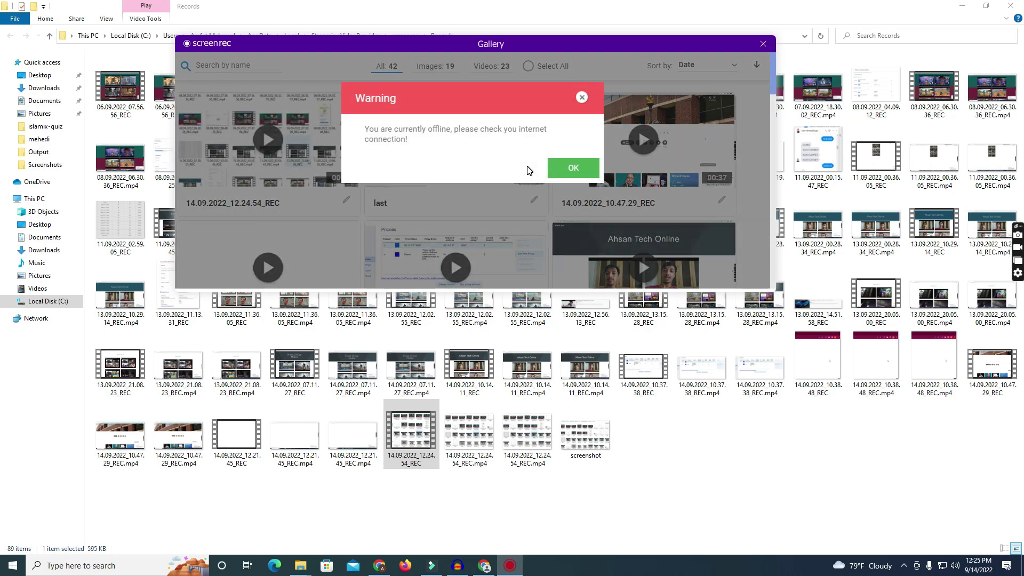
click(571, 172)
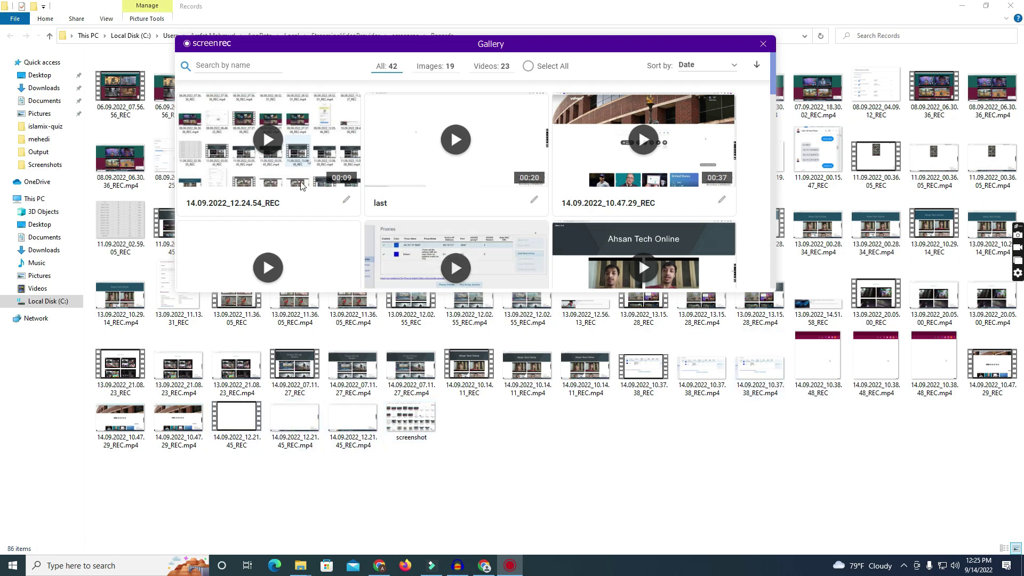
click(306, 139)
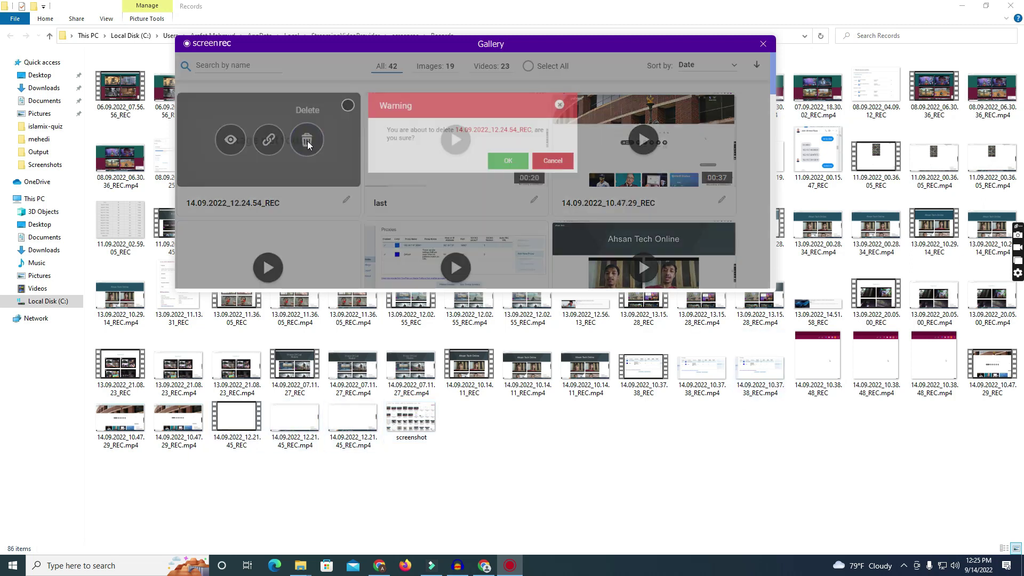
click(509, 166)
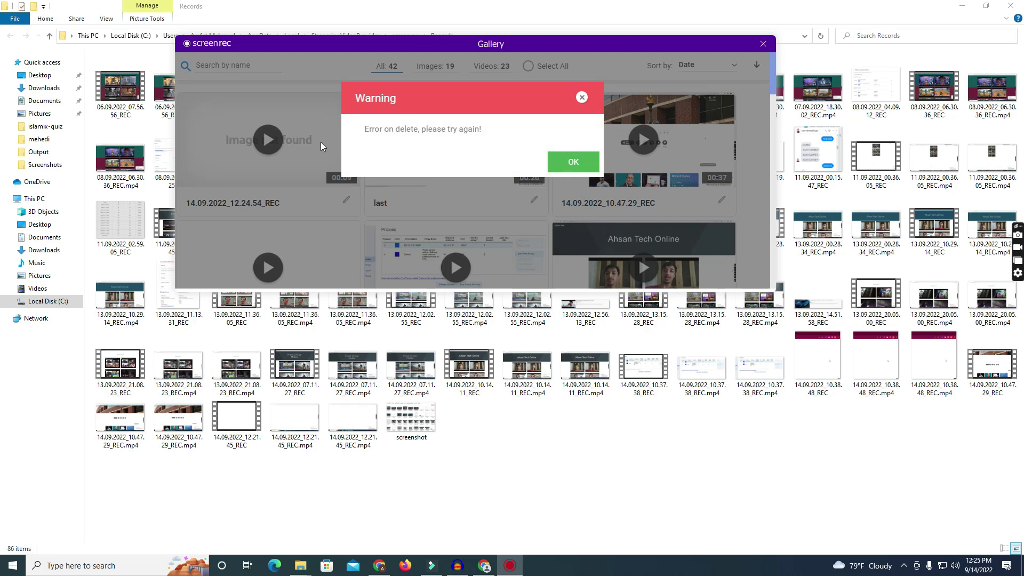
click(590, 161)
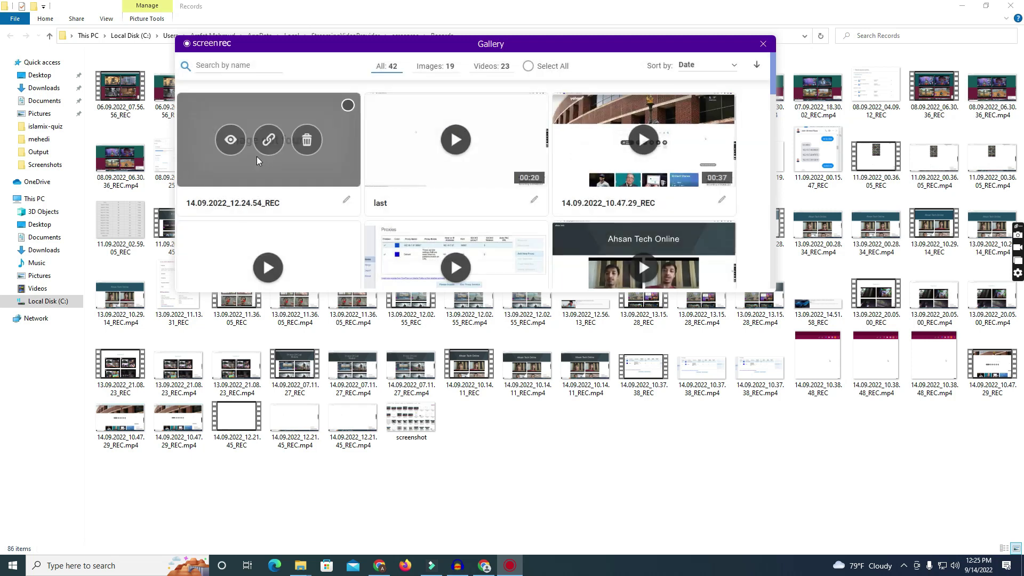
- Delete the "last" recording from the gallery and dismiss the warning
mouse_move(479, 133)
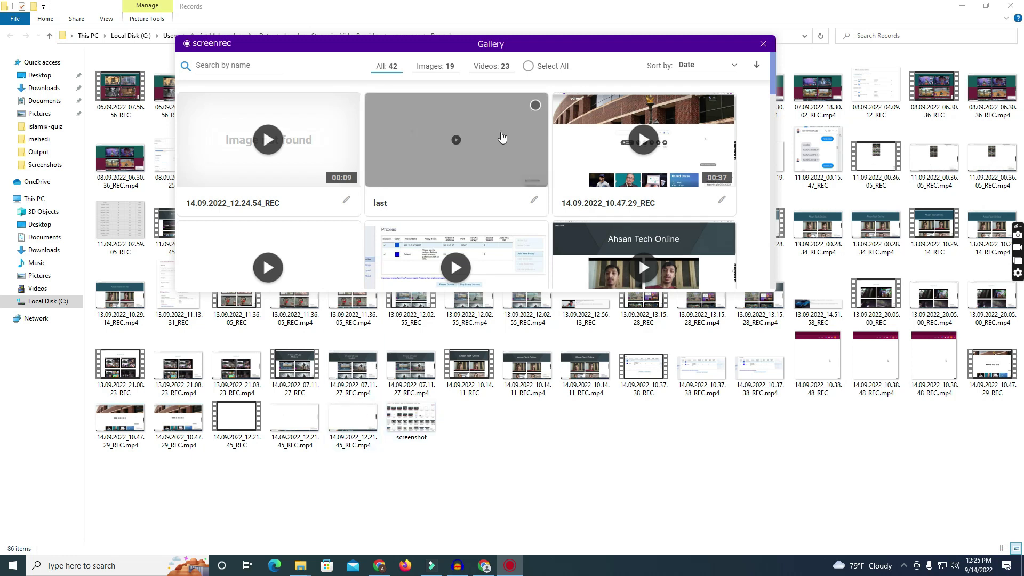
click(495, 140)
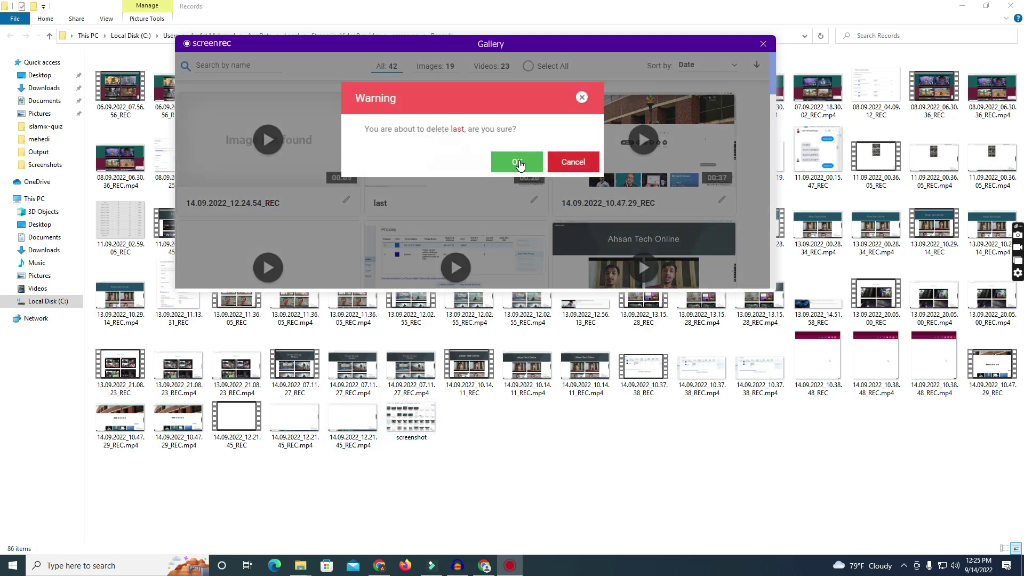
click(519, 162)
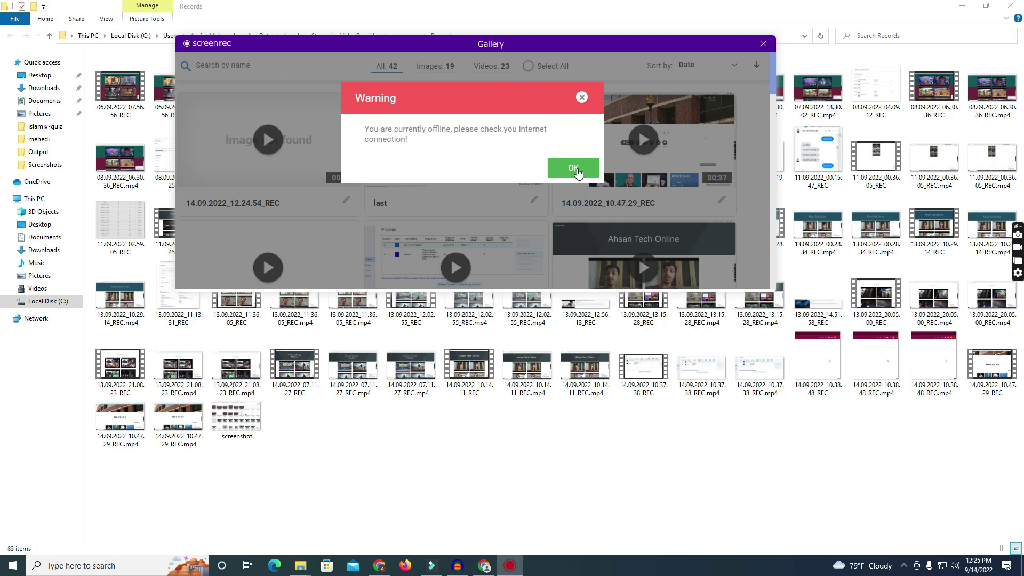
click(577, 169)
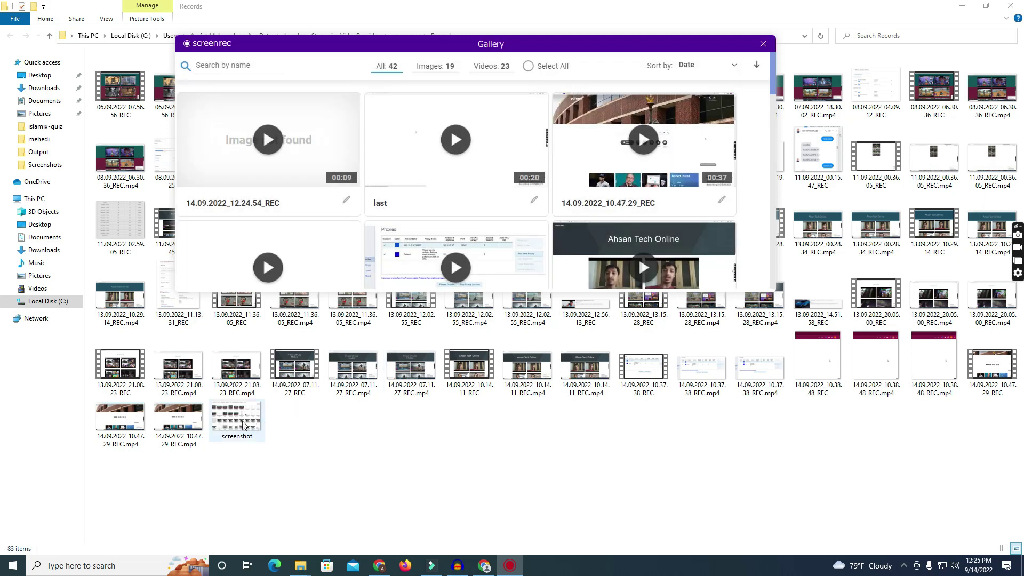
- Refresh the gallery by showing only images and then all captures, and close it
click(444, 66)
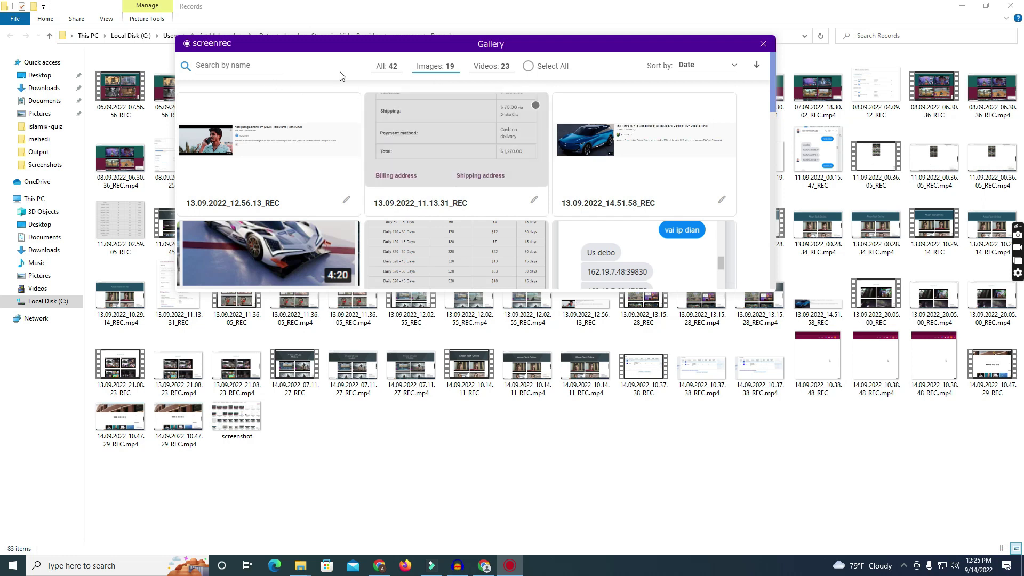
click(386, 66)
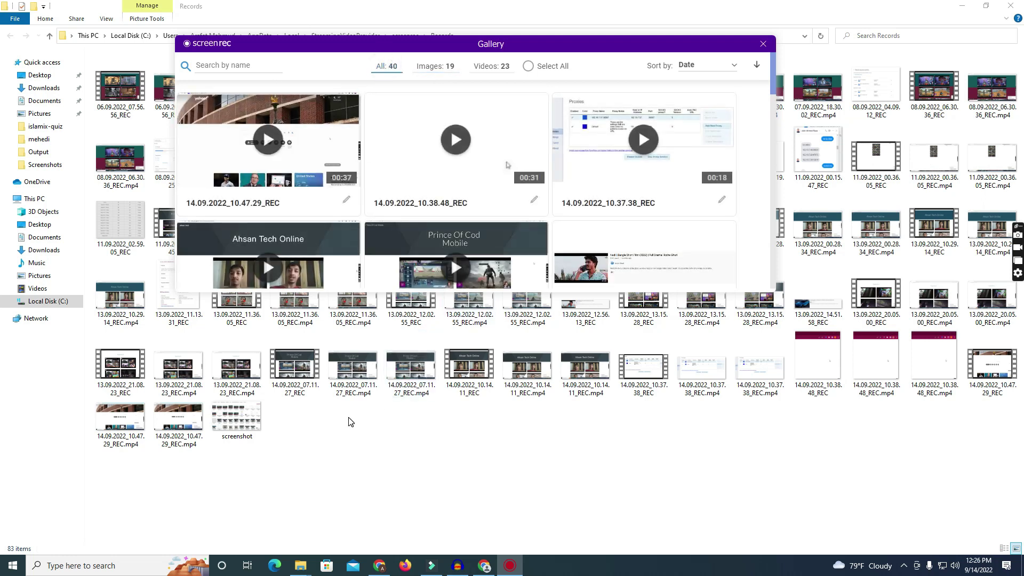
click(762, 43)
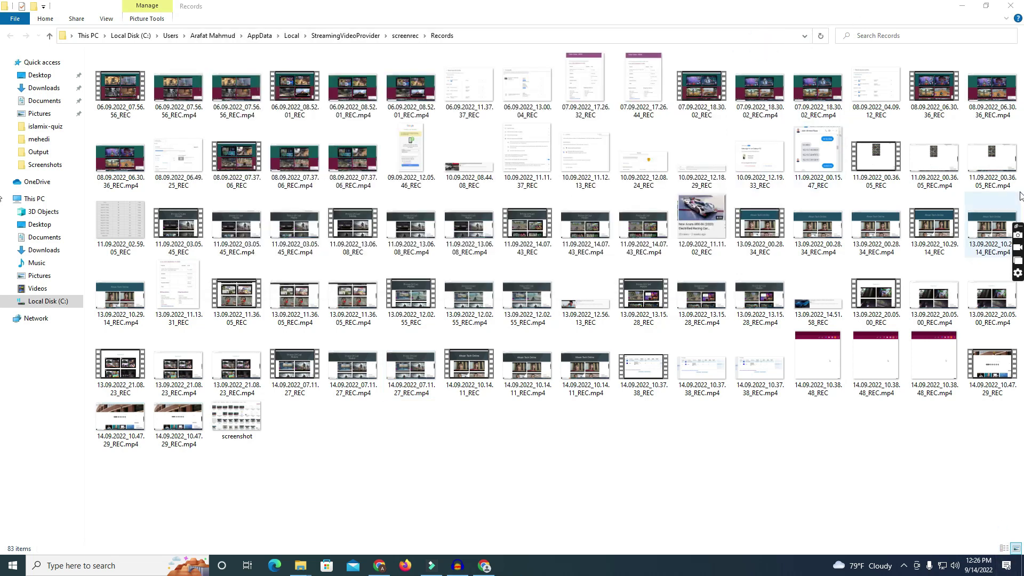
- Quit ScreenRec from its hidden notification-area icon
click(904, 564)
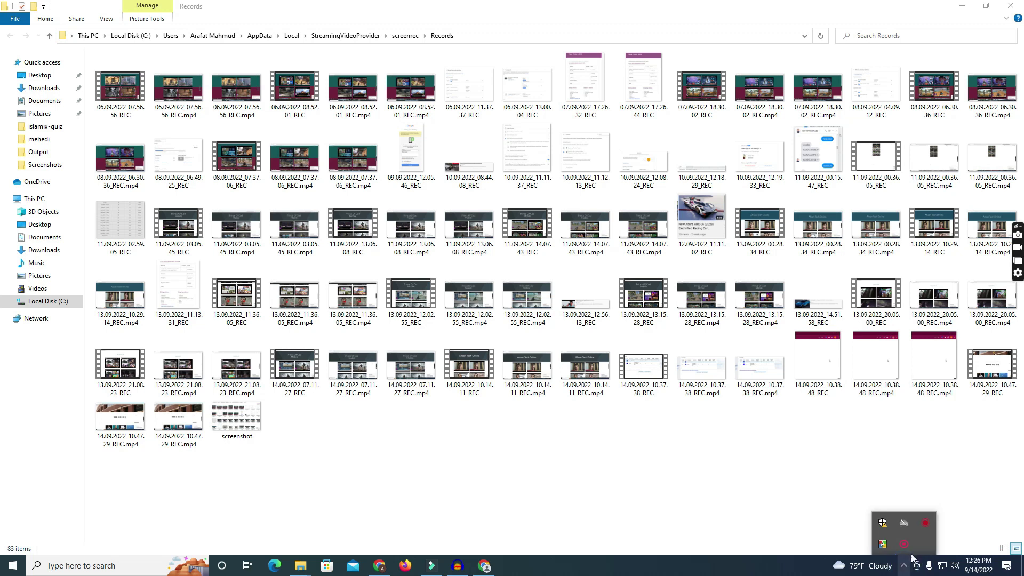
right_click(921, 526)
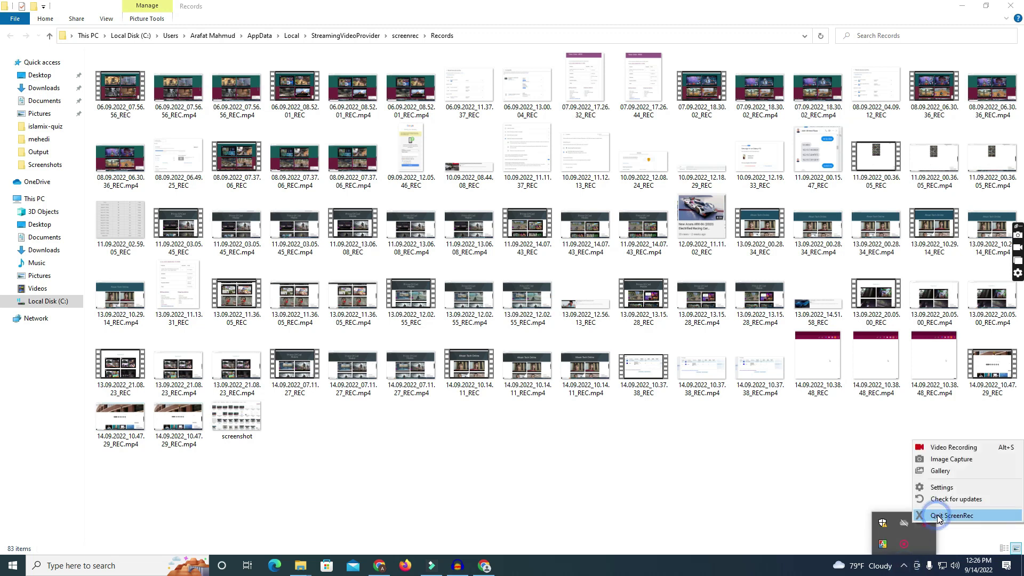
click(938, 516)
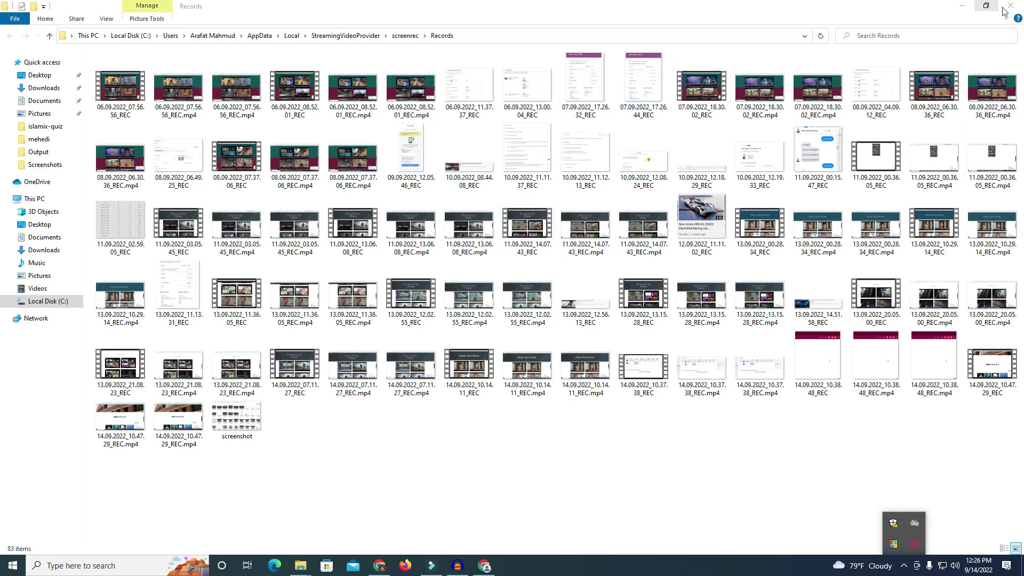
- Switch to Chrome and load screenrec.com again
click(486, 566)
click(252, 27)
key(Return)
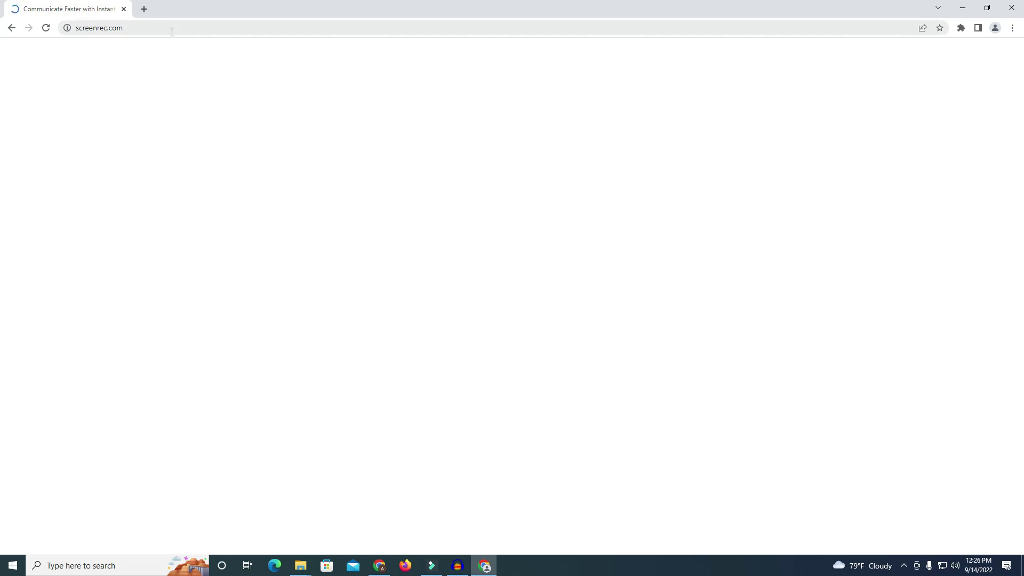
click(143, 9)
click(72, 9)
click(175, 10)
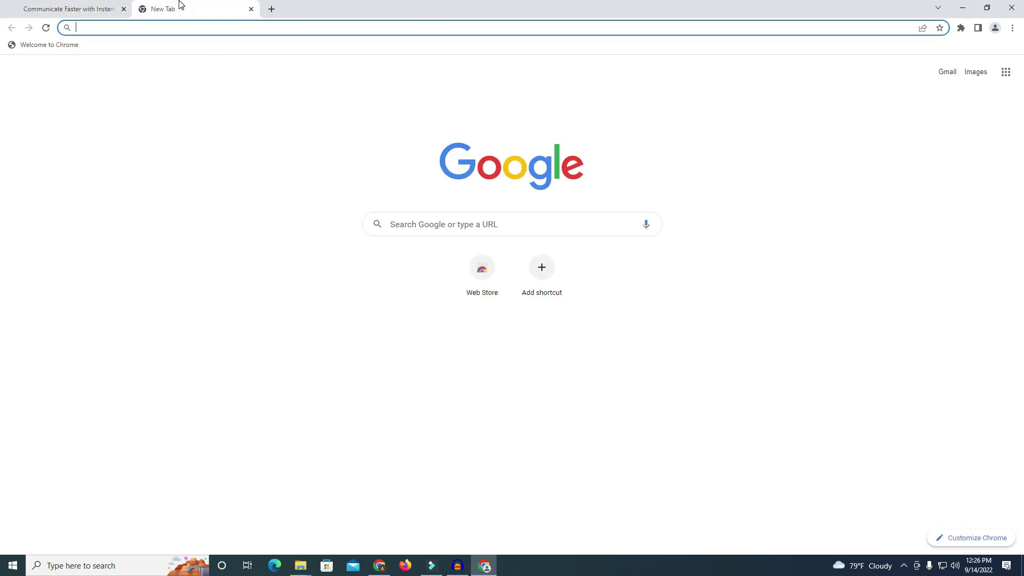
click(59, 9)
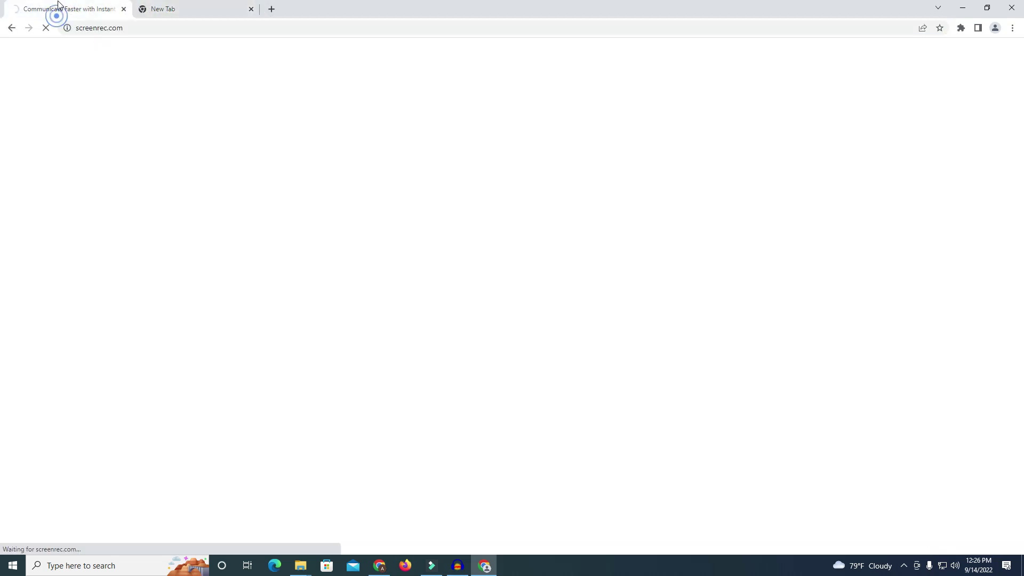
click(251, 9)
click(13, 565)
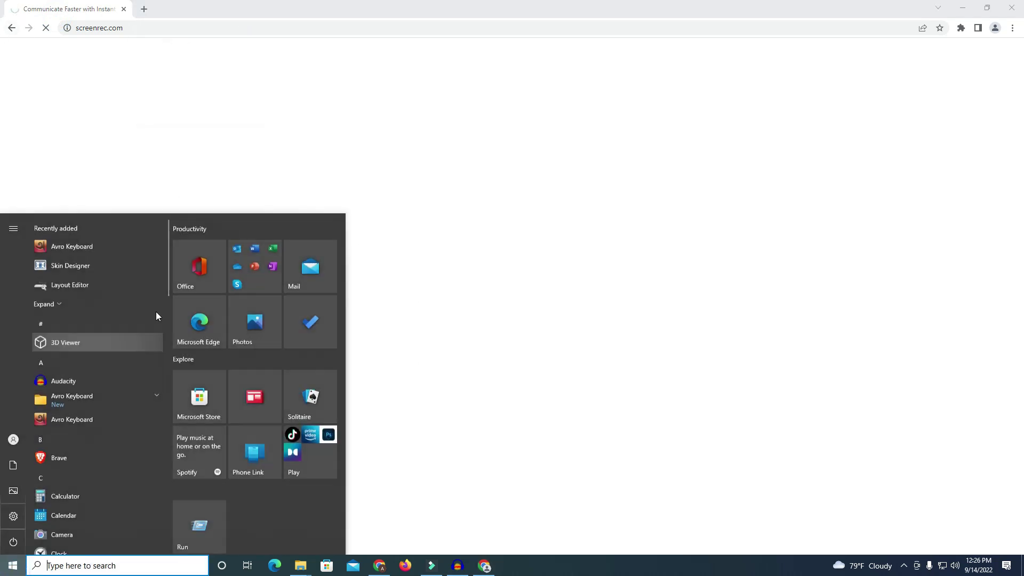
click(261, 130)
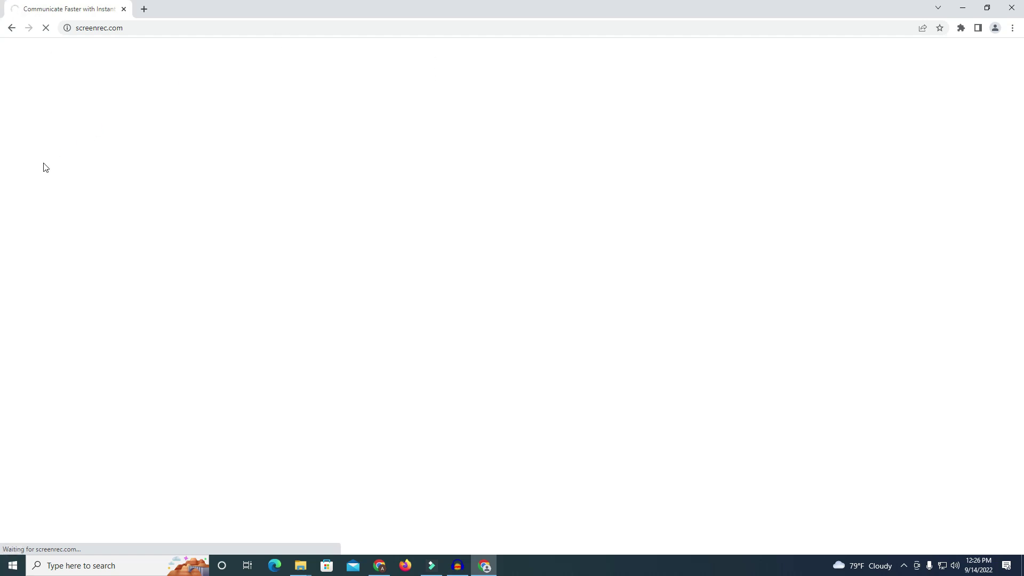
- Search Windows for "screenrec" and launch the screenrec application from the results
click(13, 565)
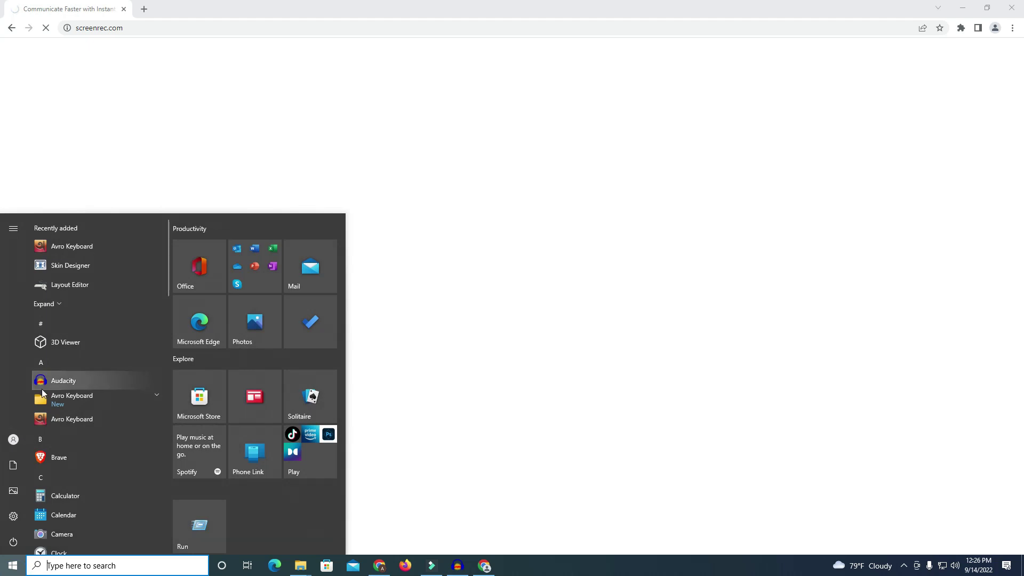
text(rec)
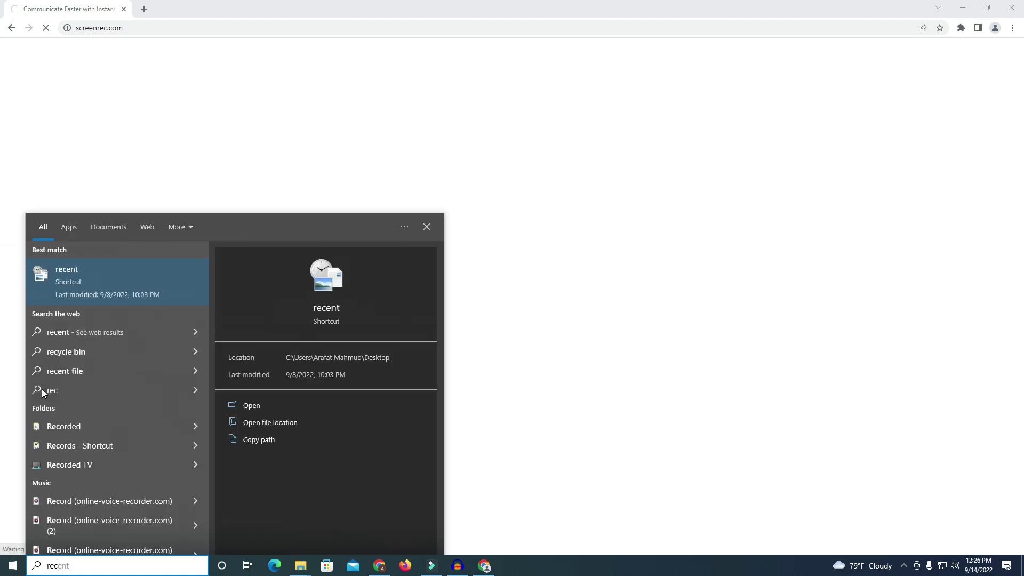
key(BackSpace)
key(BackSpace)
key(BackSpace)
text(scr)
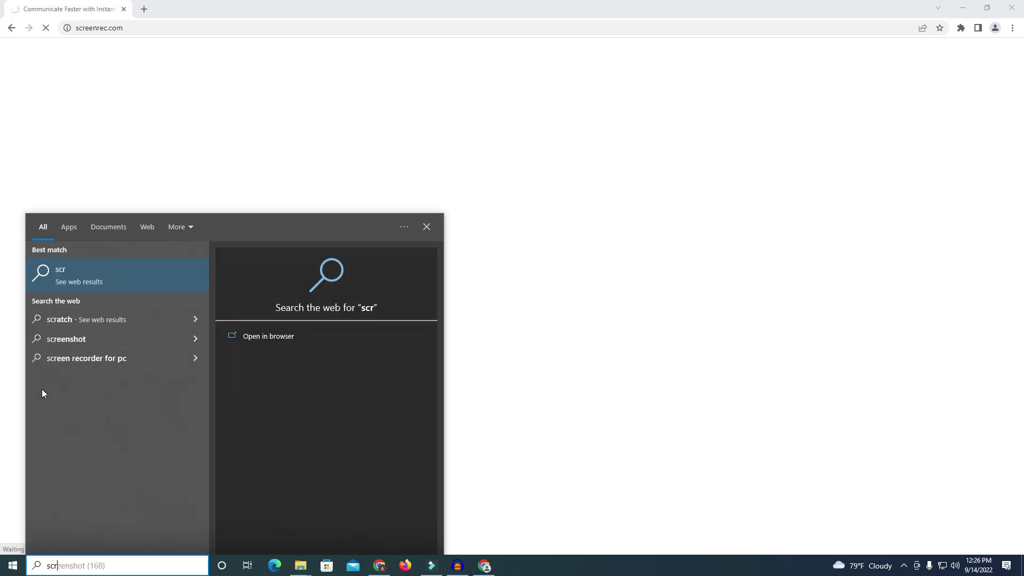
text(een)
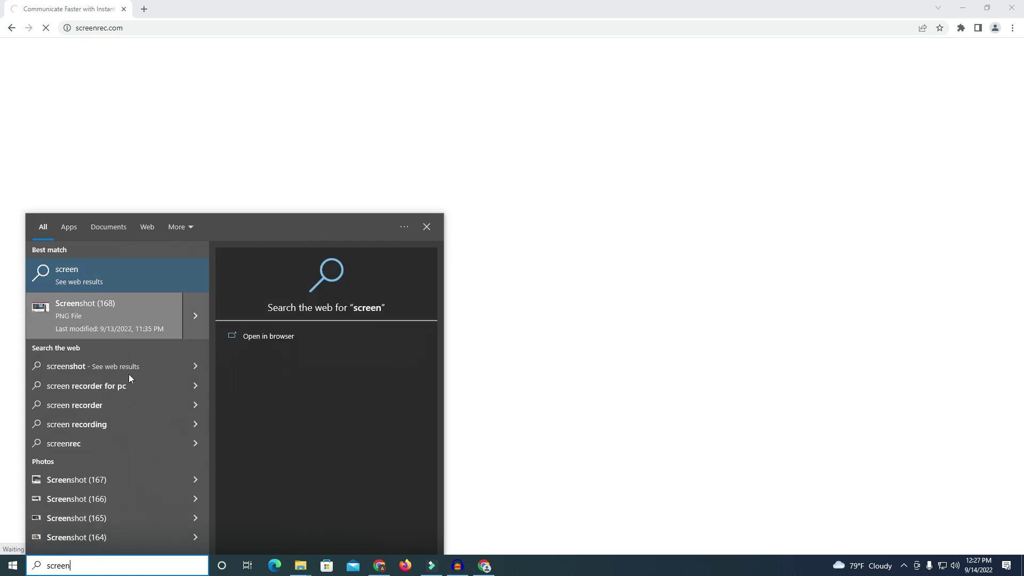
text(ec)
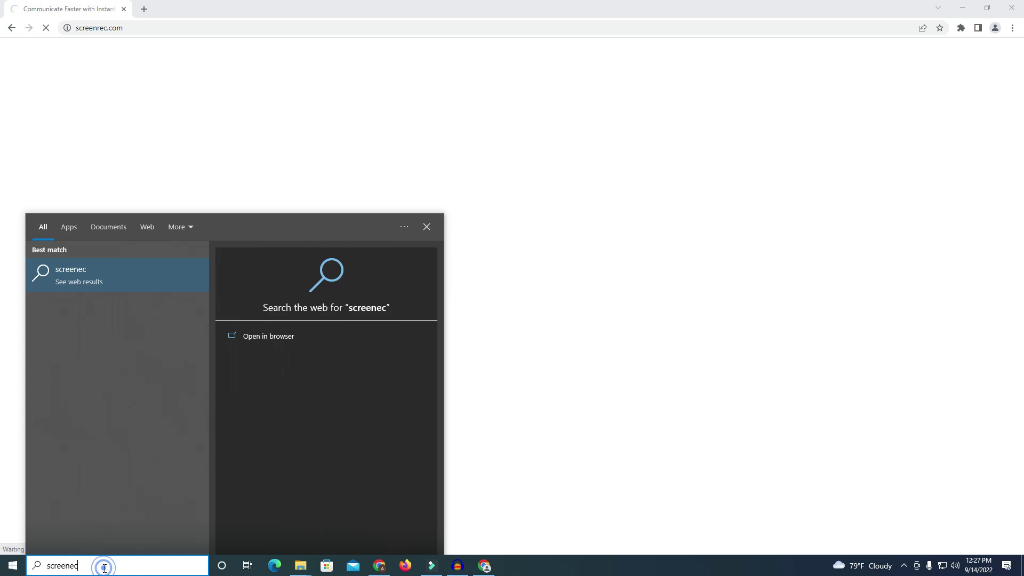
key(BackSpace)
key(BackSpace)
key(BackSpace)
key(BackSpace)
key(BackSpace)
key(BackSpace)
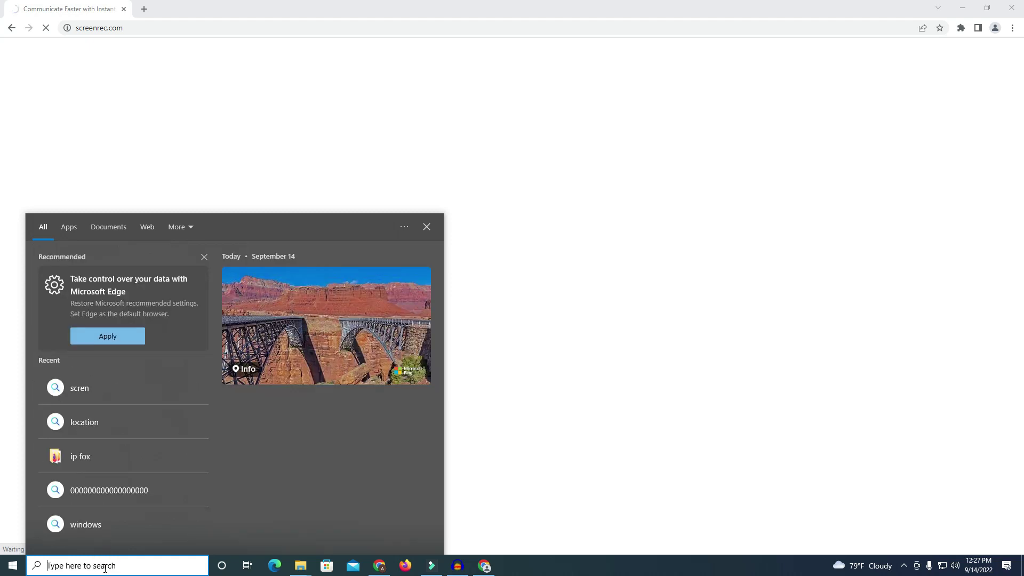
text(screen)
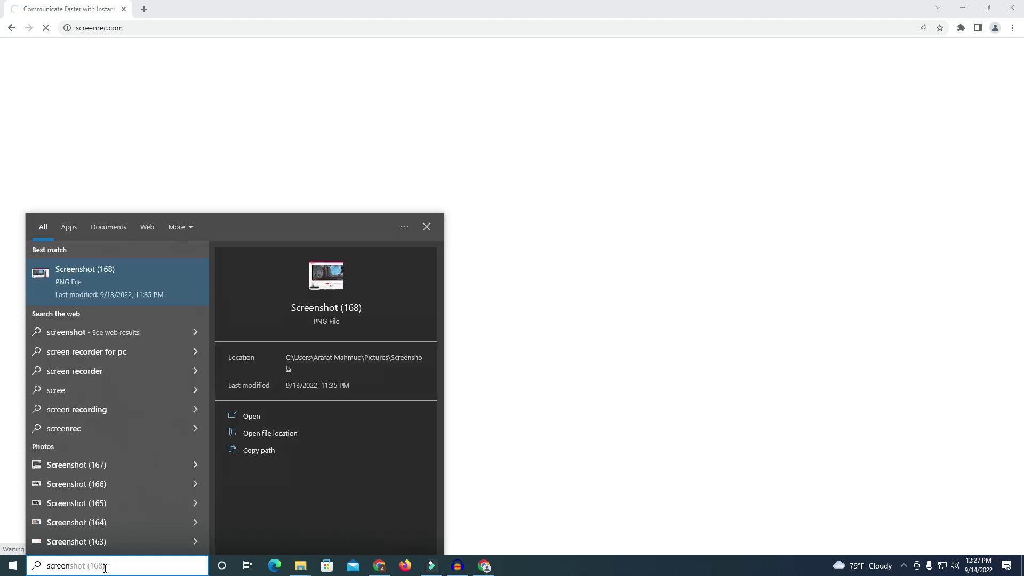
text(rec)
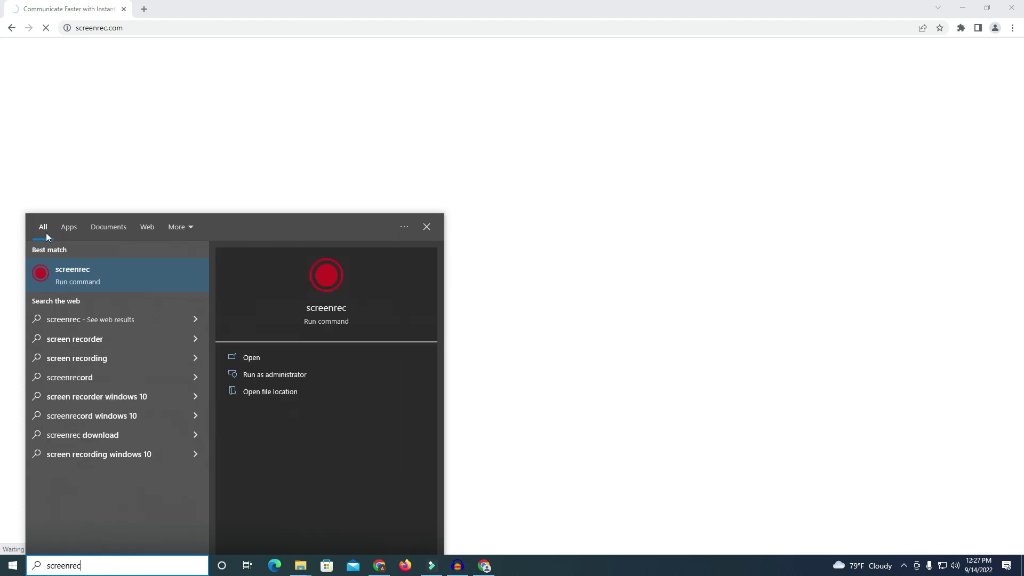
click(90, 263)
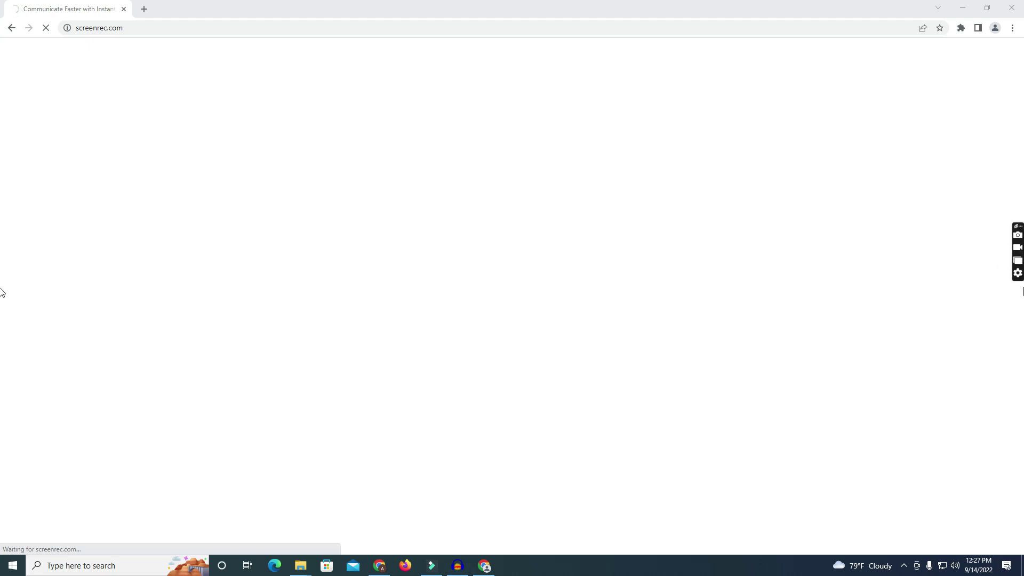
- Open the ScreenRec settings and try to change the recording quality to HD and 4K, closing the Plan window after each attempt
click(1017, 273)
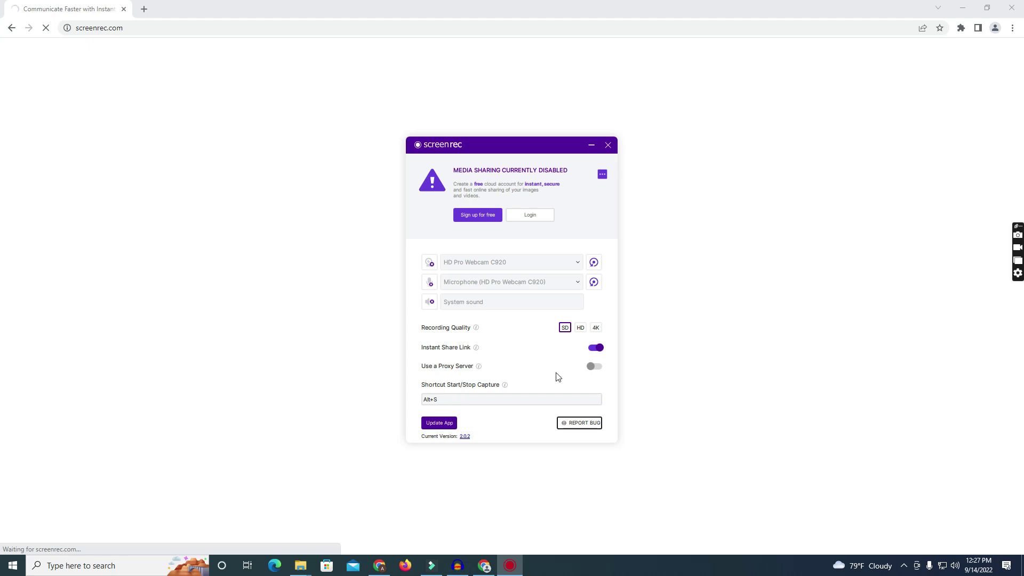
click(580, 327)
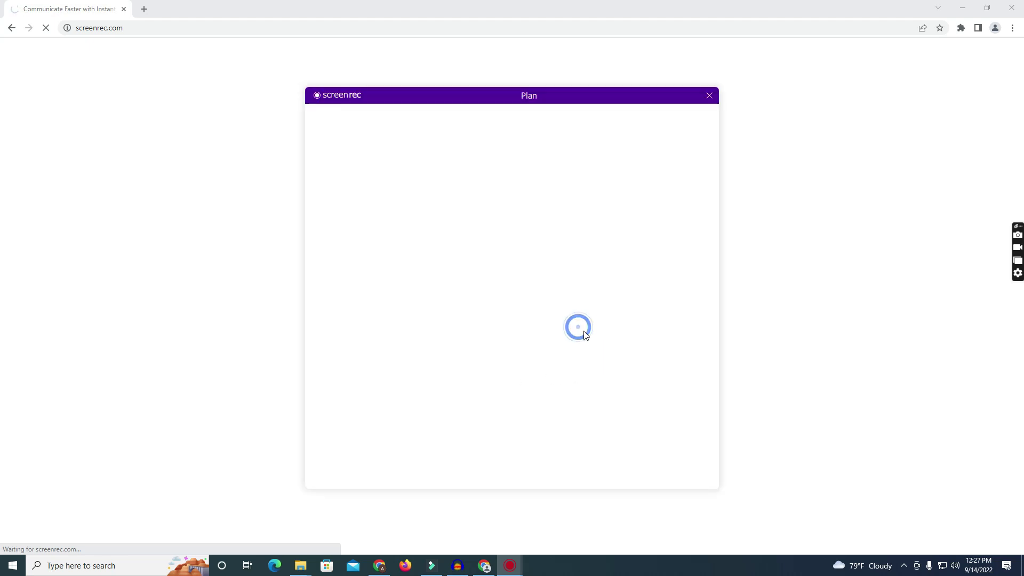
click(709, 96)
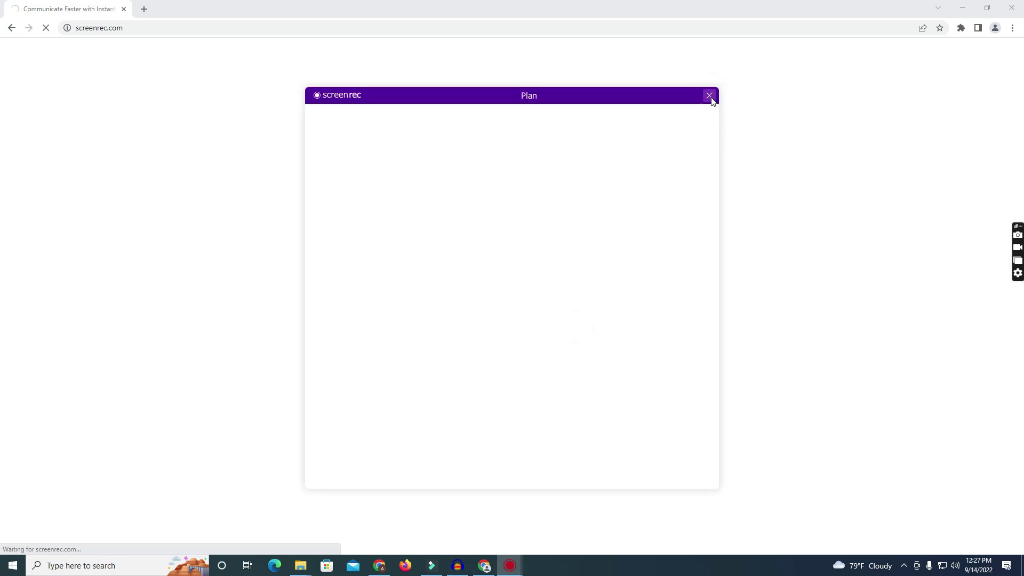
click(583, 327)
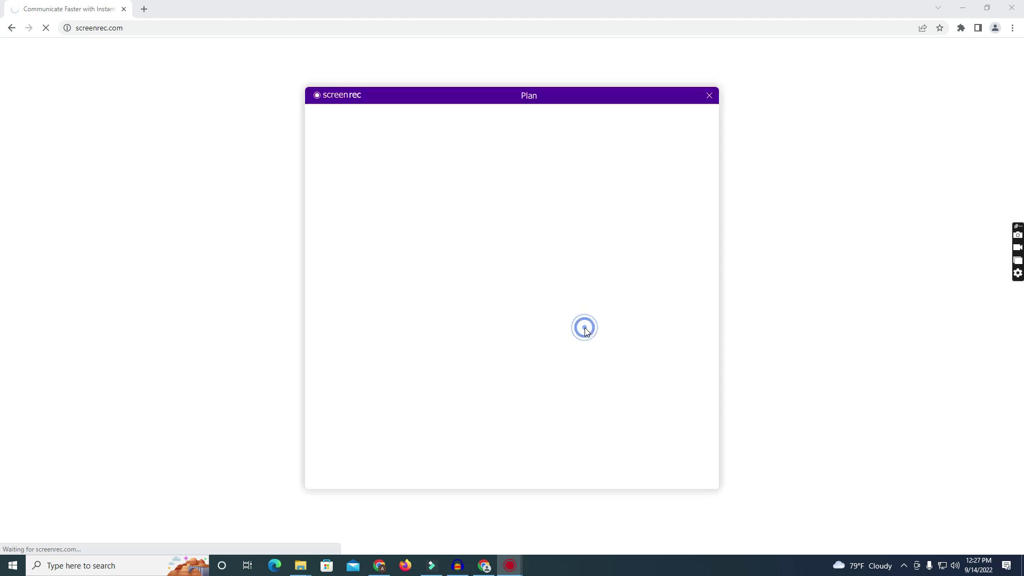
click(709, 96)
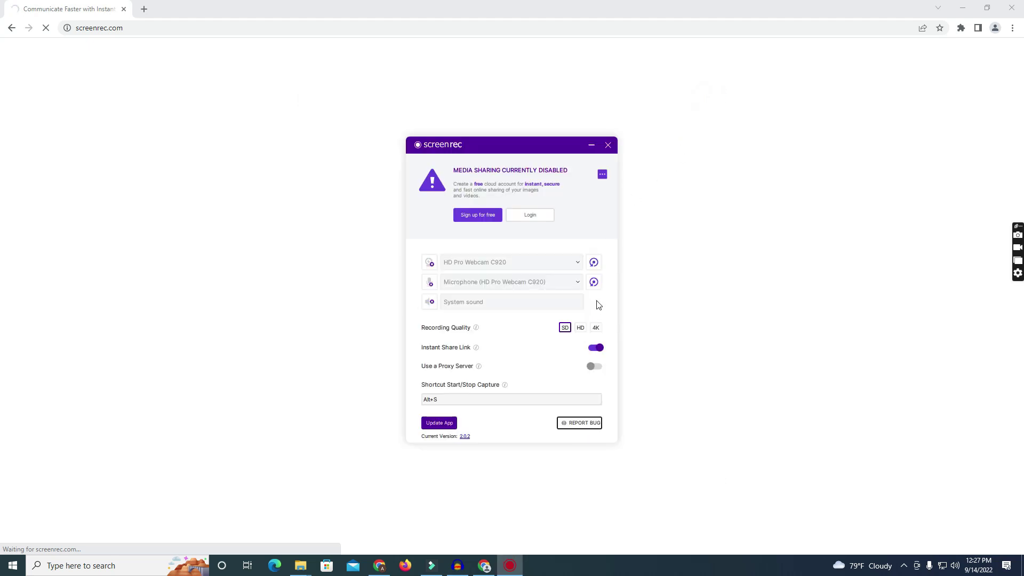
click(604, 333)
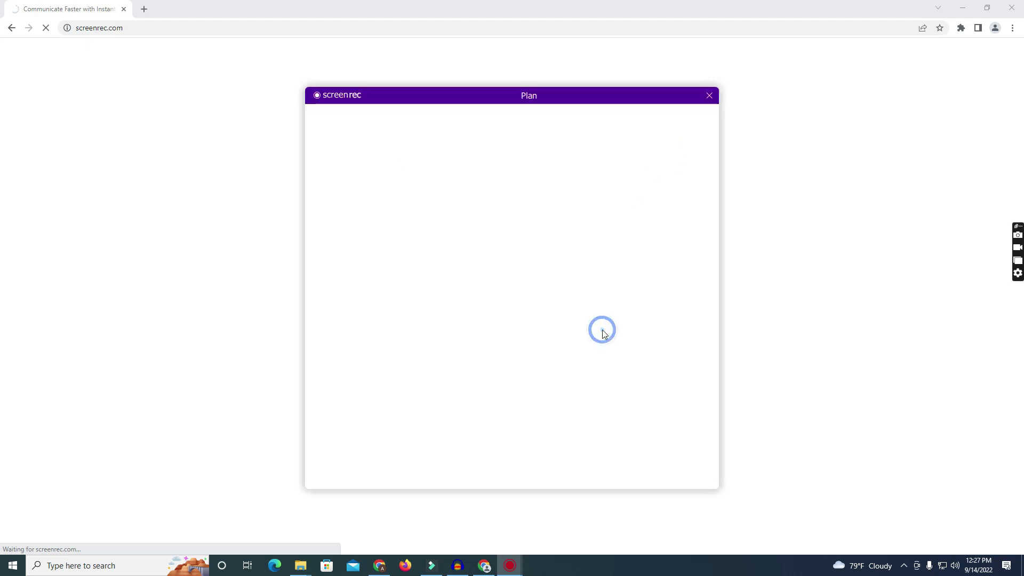
click(709, 95)
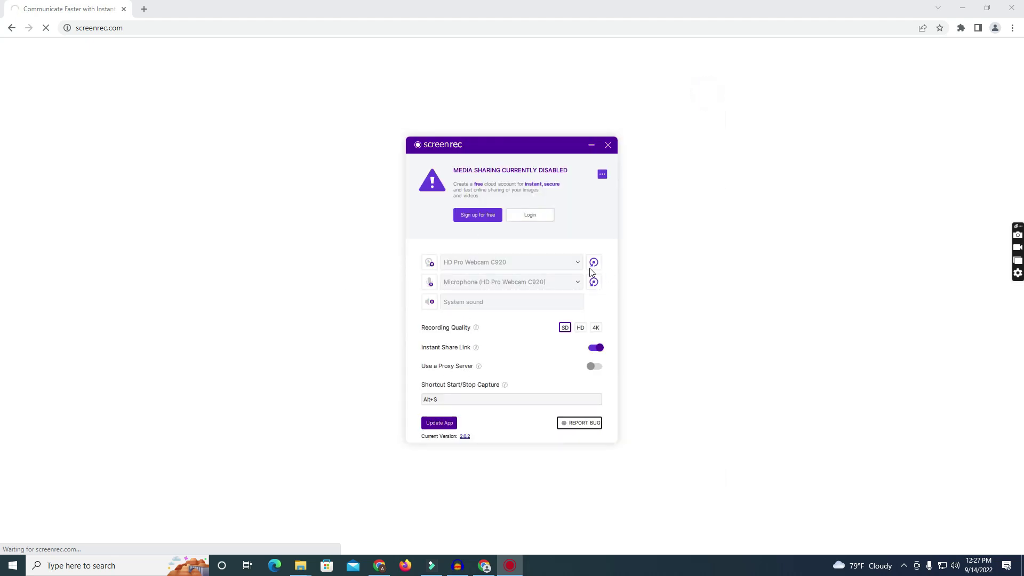